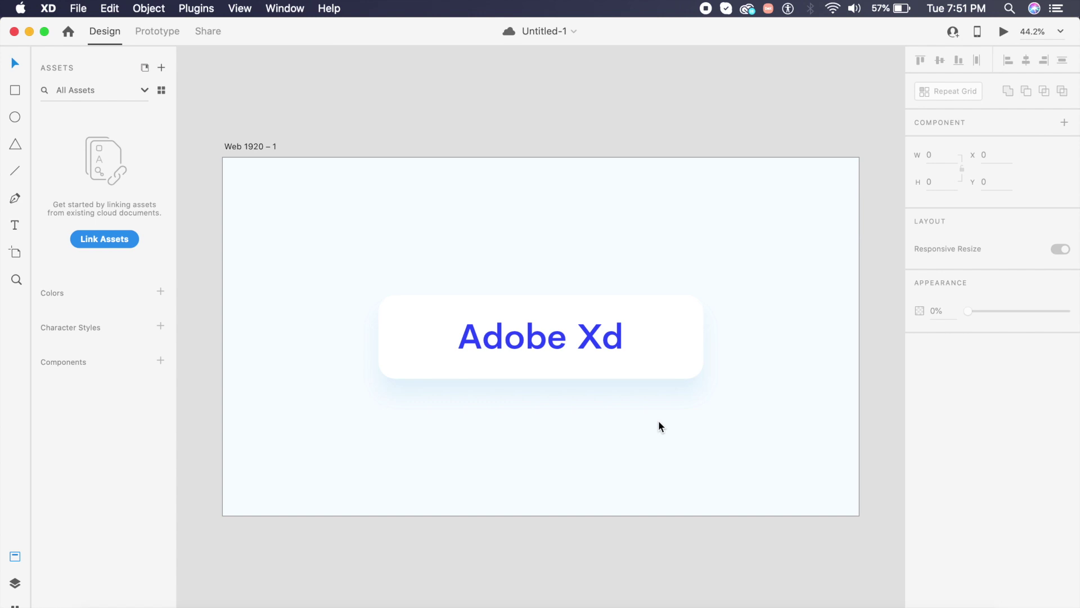
Make the white card and its 'Adobe Xd' text a component and enable padding (60, 240, 60, 239)
left_click_drag(663, 432, 548, 334)
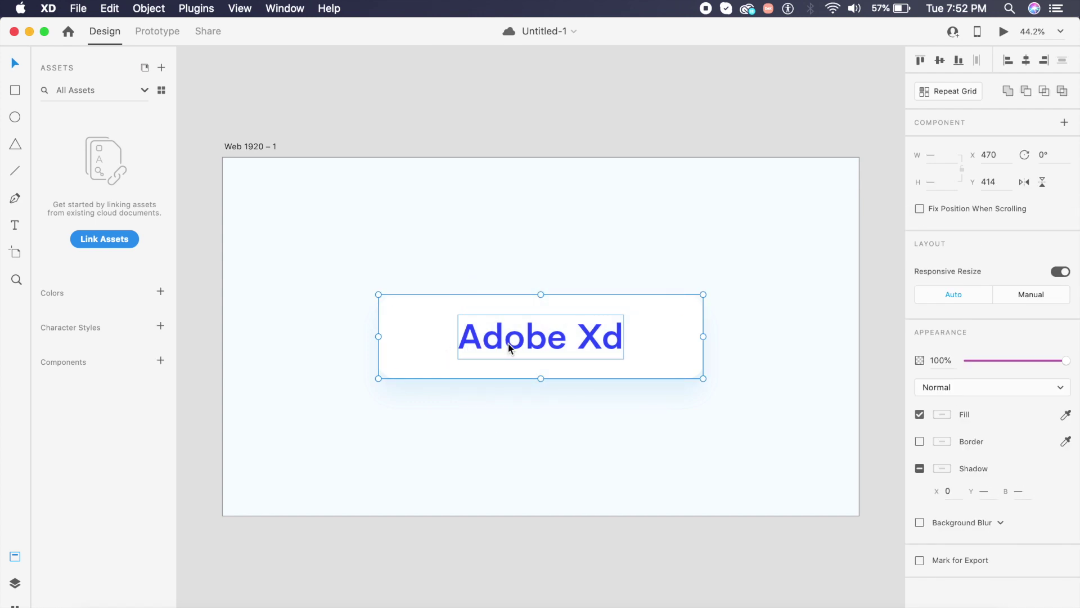
key("super+k")
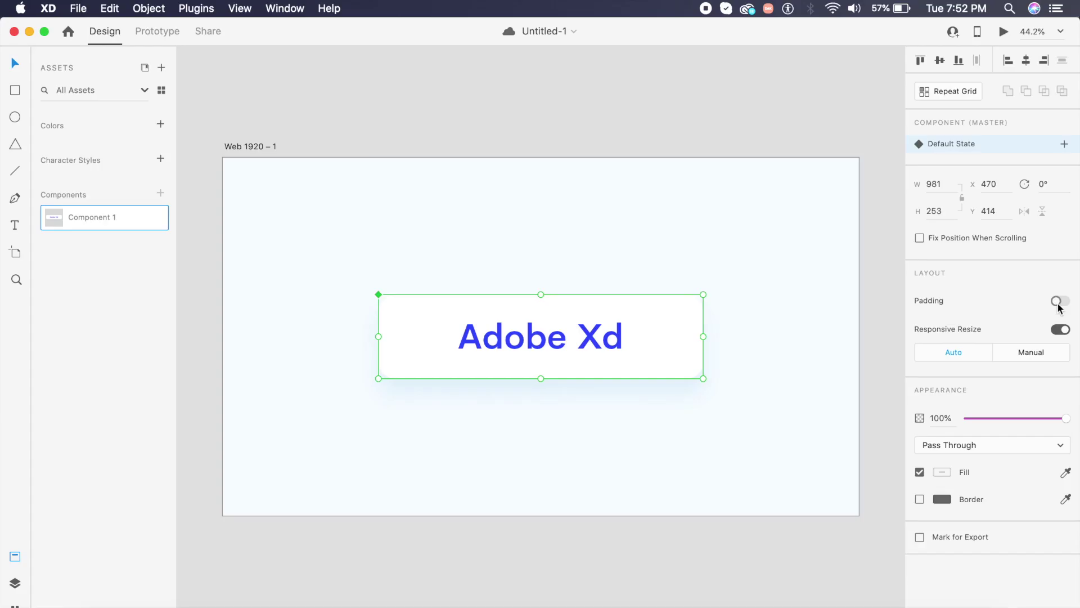
left_click(971, 256)
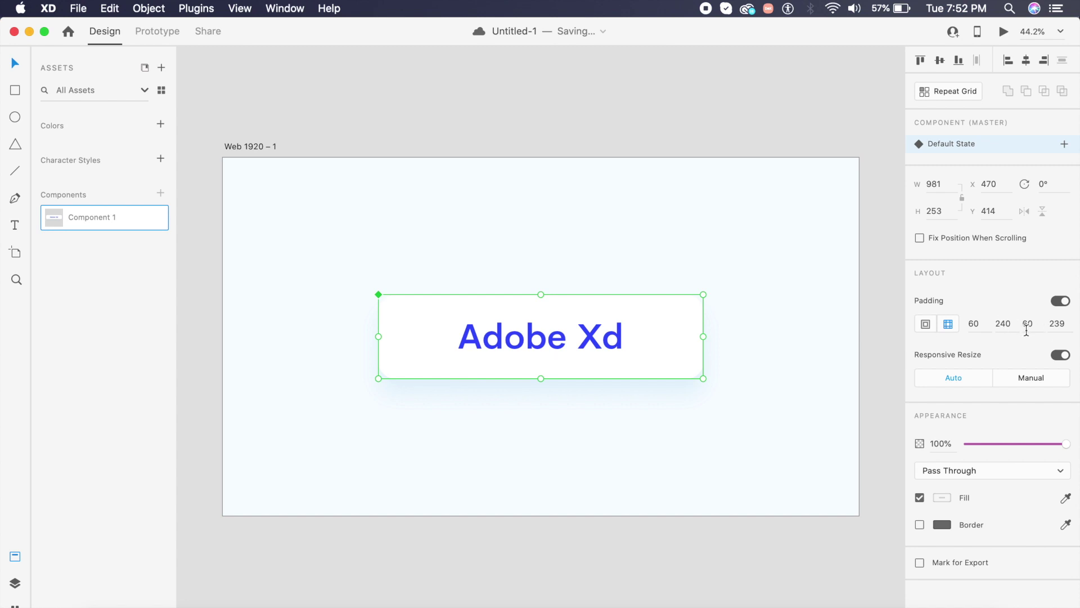
Set the last padding value to 240 and append 'Rocks' to the button label
left_click(1065, 325)
double_click(607, 342)
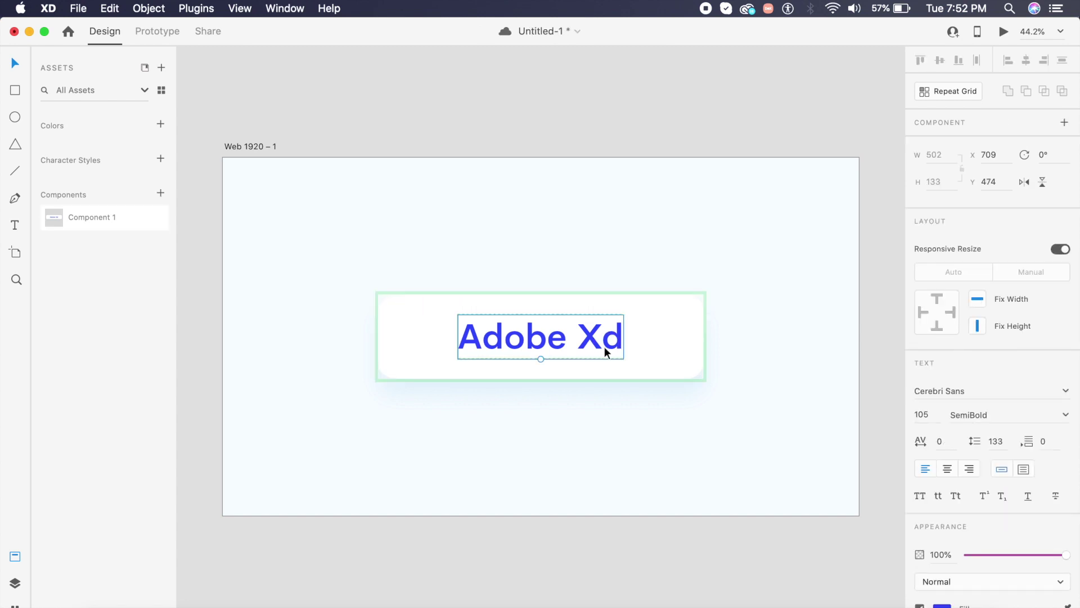
double_click(605, 346)
key("Right")
key("Escape")
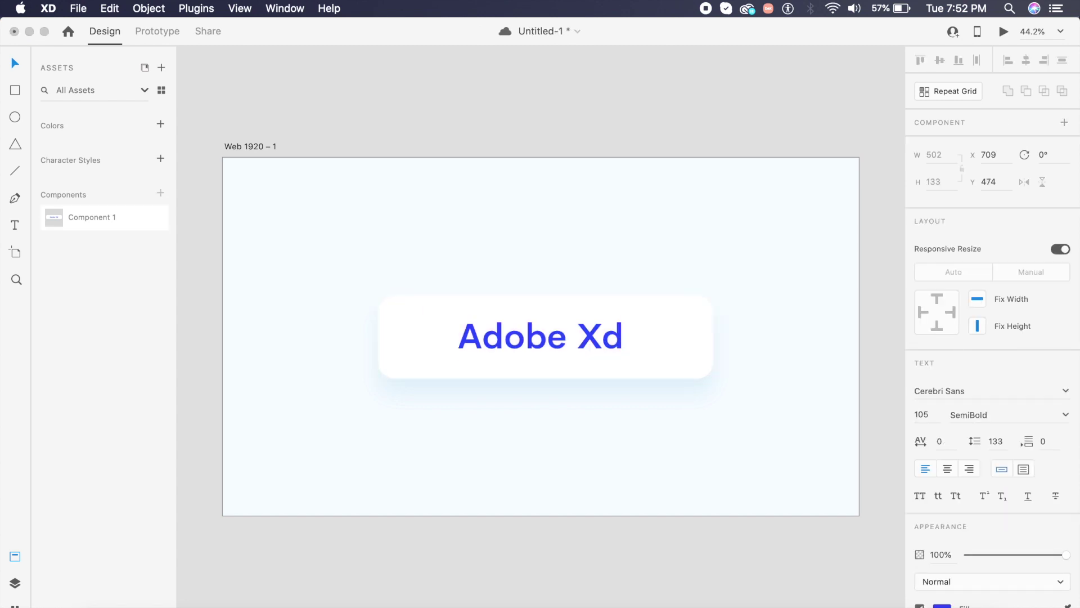
type("Rocks")
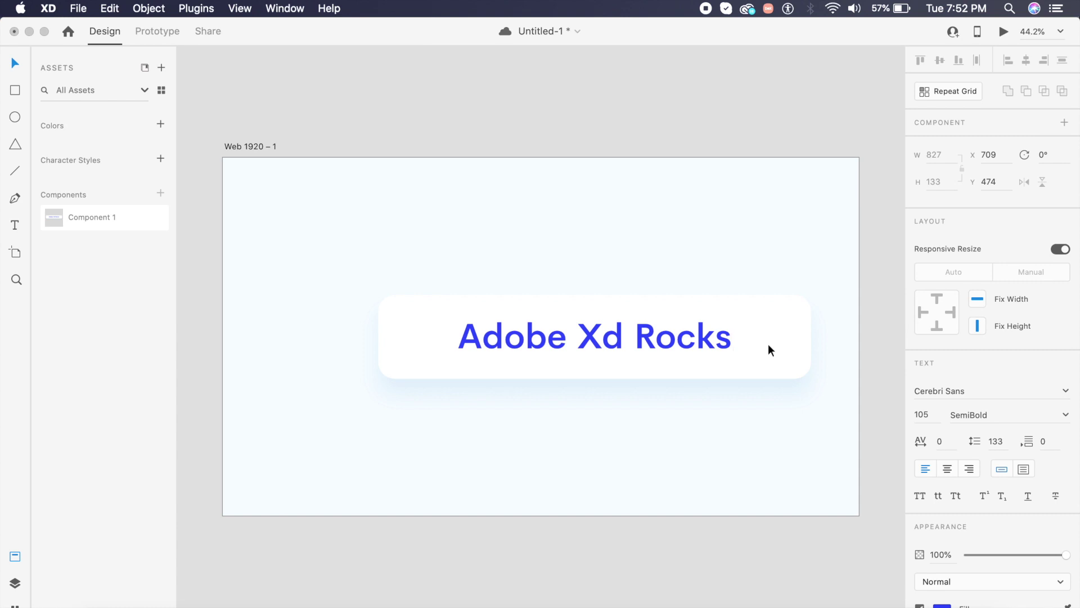
Centre the widened 'Adobe Xd Rocks' component horizontally on the artboard and right-align its label
key("Escape")
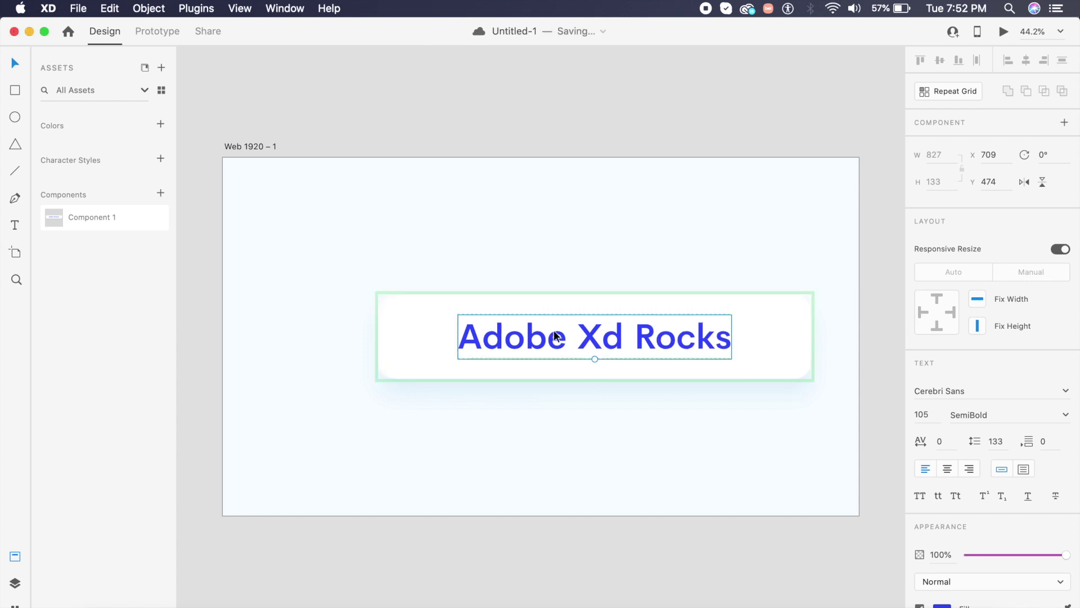
key("shift+c")
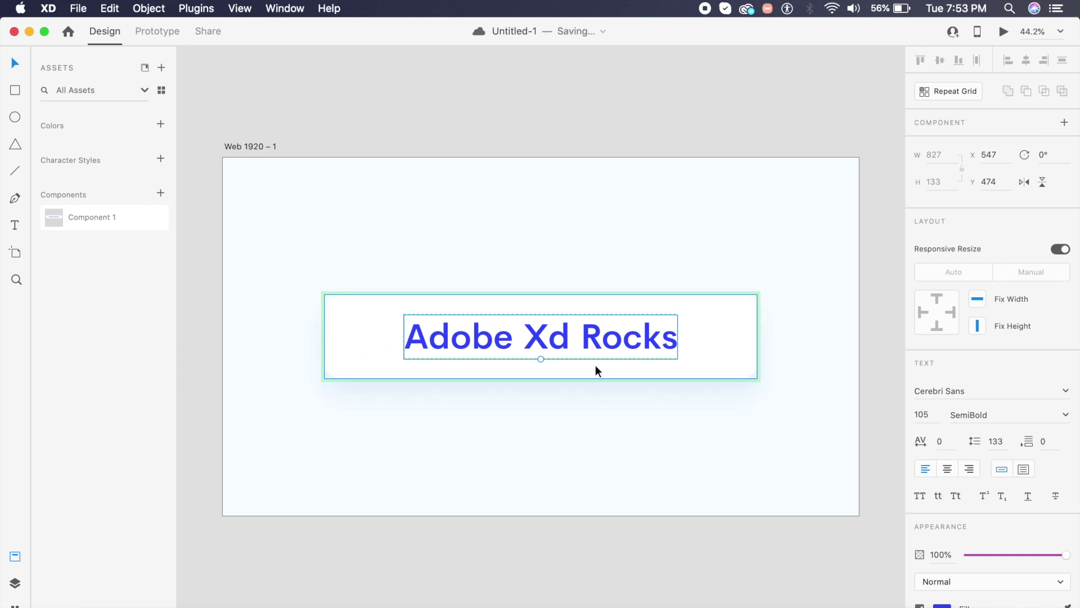
left_click(970, 470)
Append 'Hello' to the right-aligned label, then drag the widened card back to centre
double_click(644, 327)
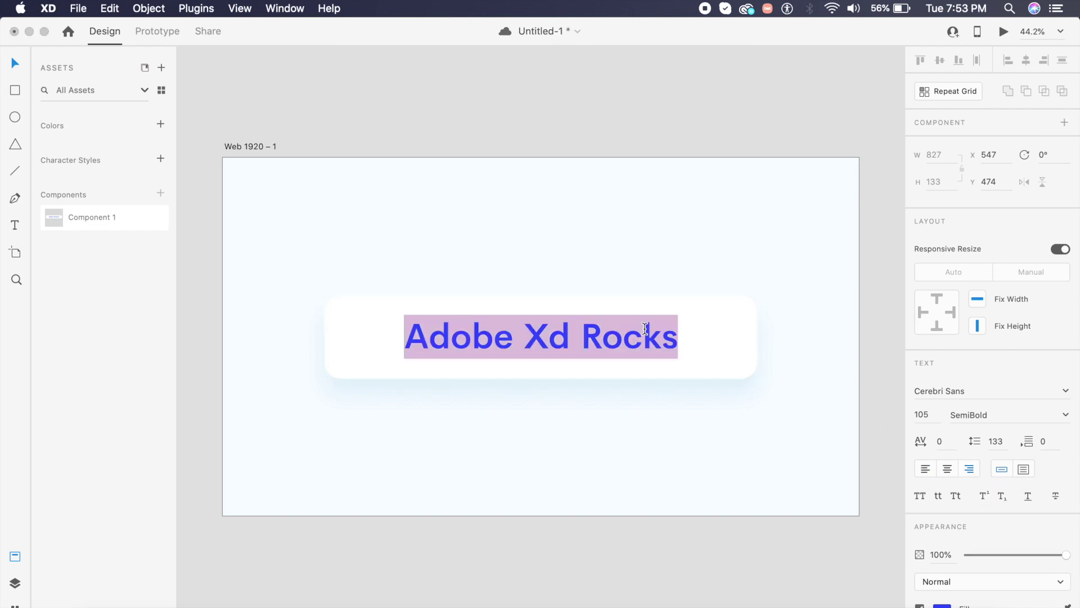
key("Right")
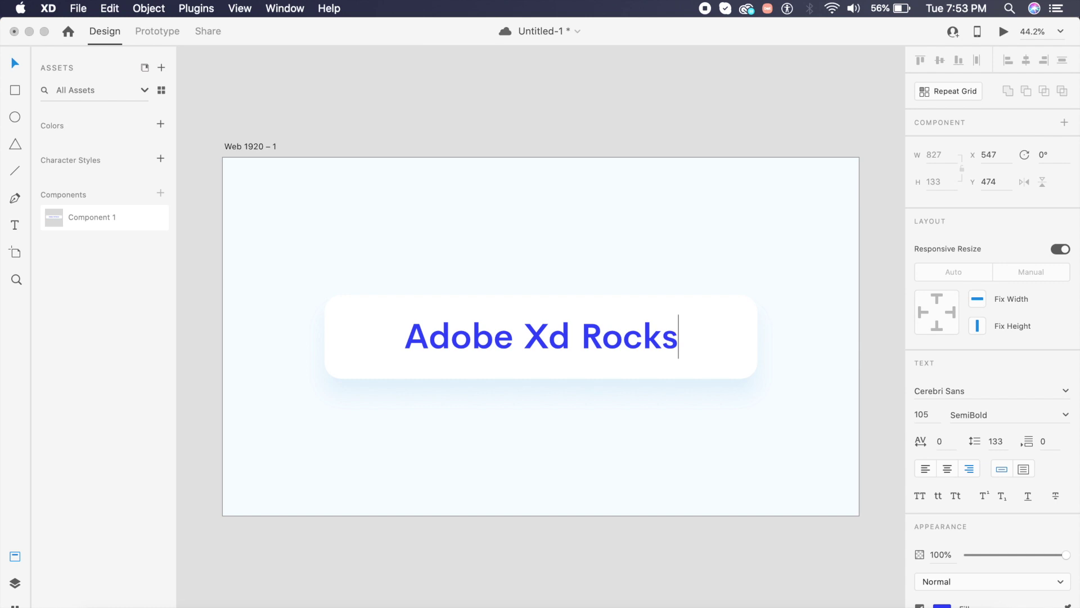
type("Hello")
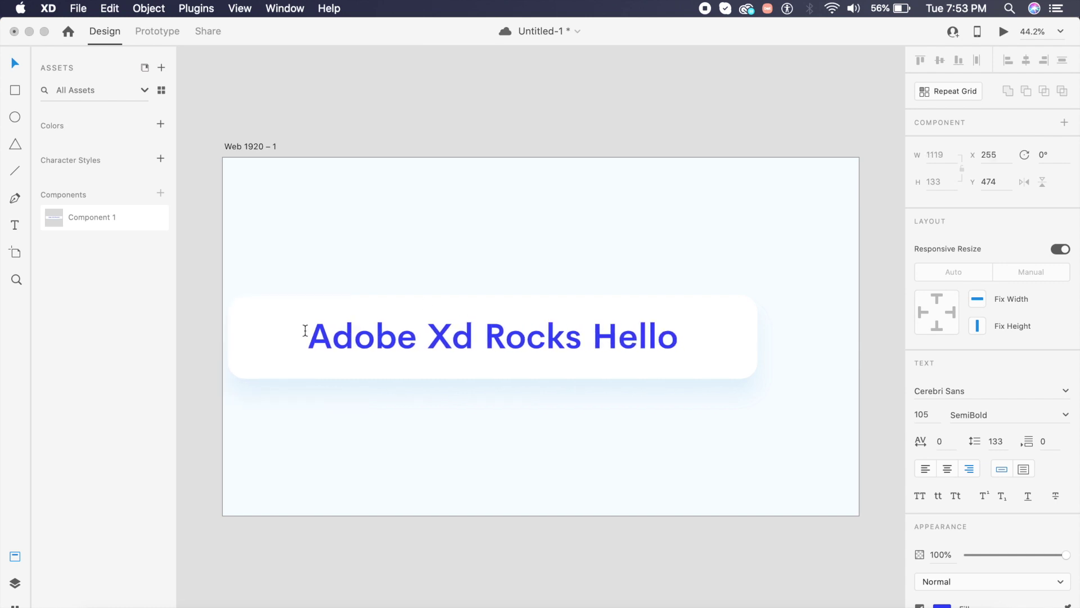
left_click(262, 354)
left_click_drag(265, 348, 313, 345)
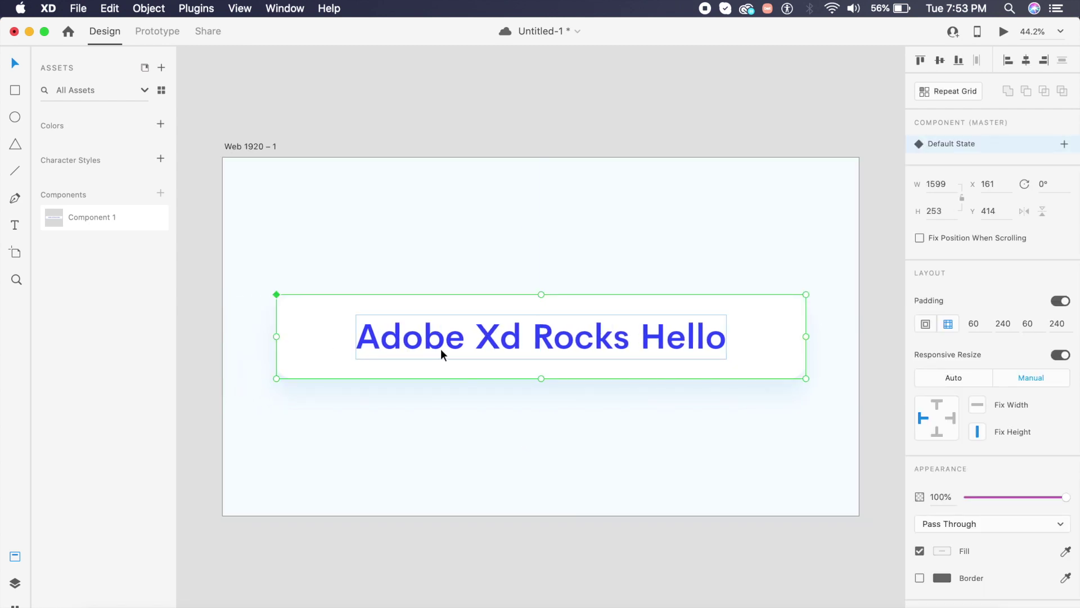
left_click(693, 427)
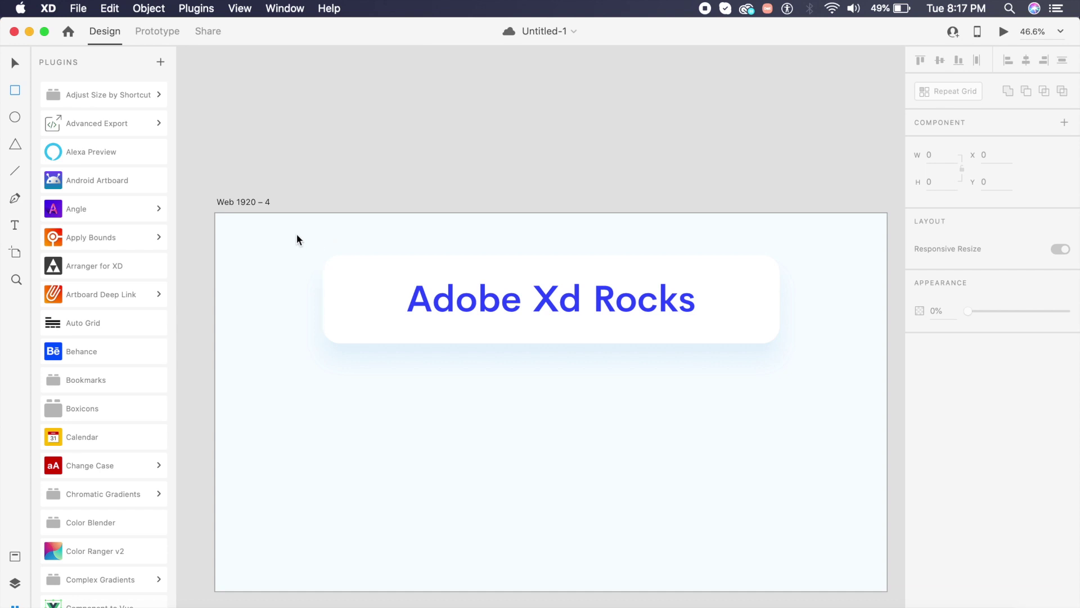
Draw a large borderless rectangle and paste the 'Adobe Xd Rocks' card onto it
left_click_drag(310, 235, 789, 565)
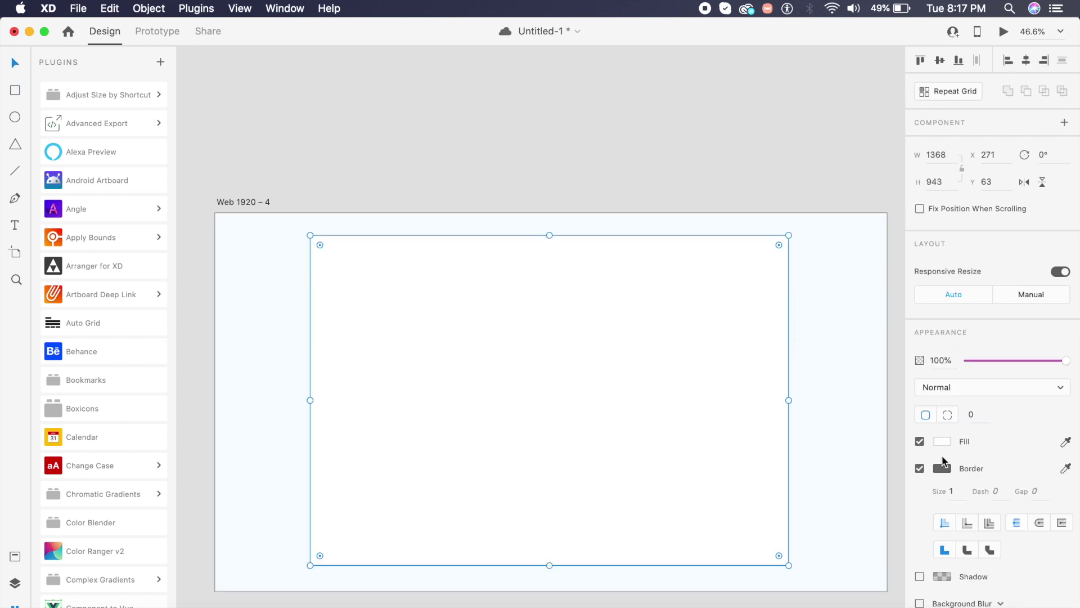
left_click(920, 468)
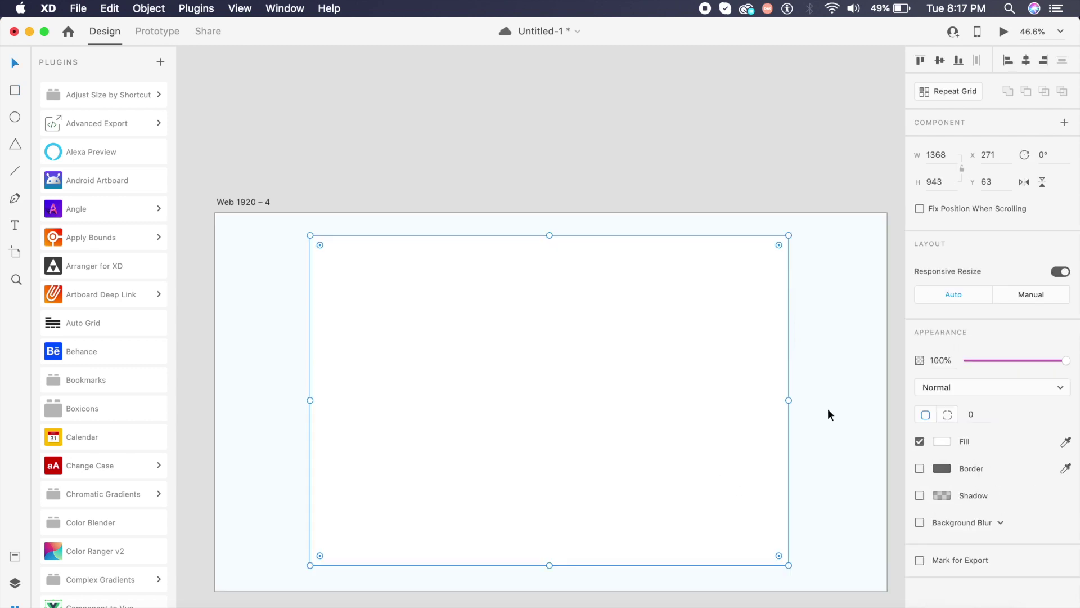
key("super+v")
Fill the rectangle with light blue #74AFFF and select it together with the card
left_click(725, 274)
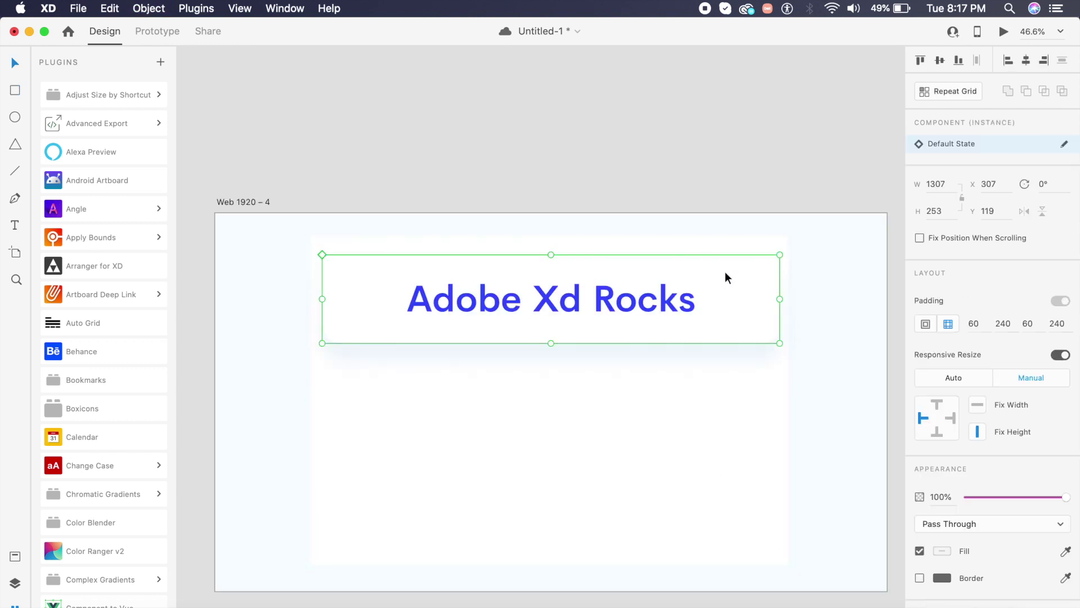
left_click(777, 400)
left_click(942, 442)
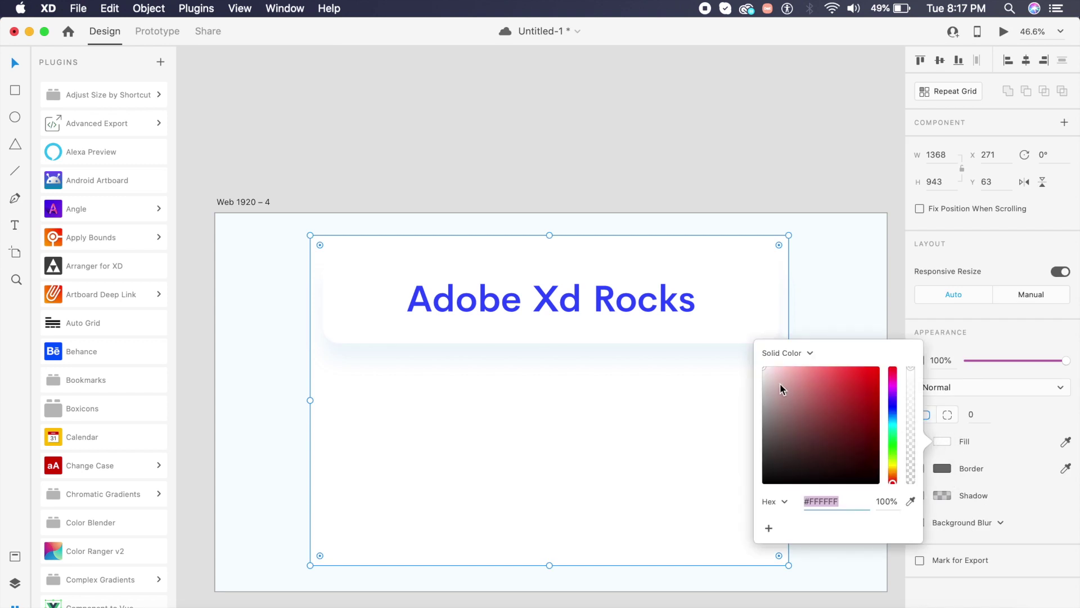
left_click(893, 413)
left_click_drag(852, 393, 826, 365)
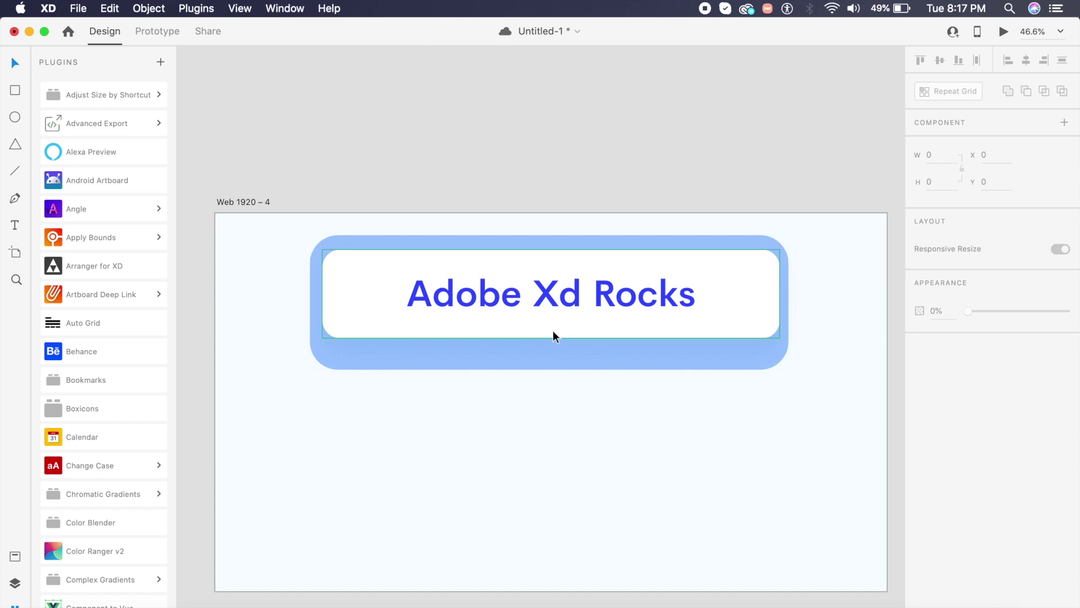
left_click_drag(792, 419, 656, 309)
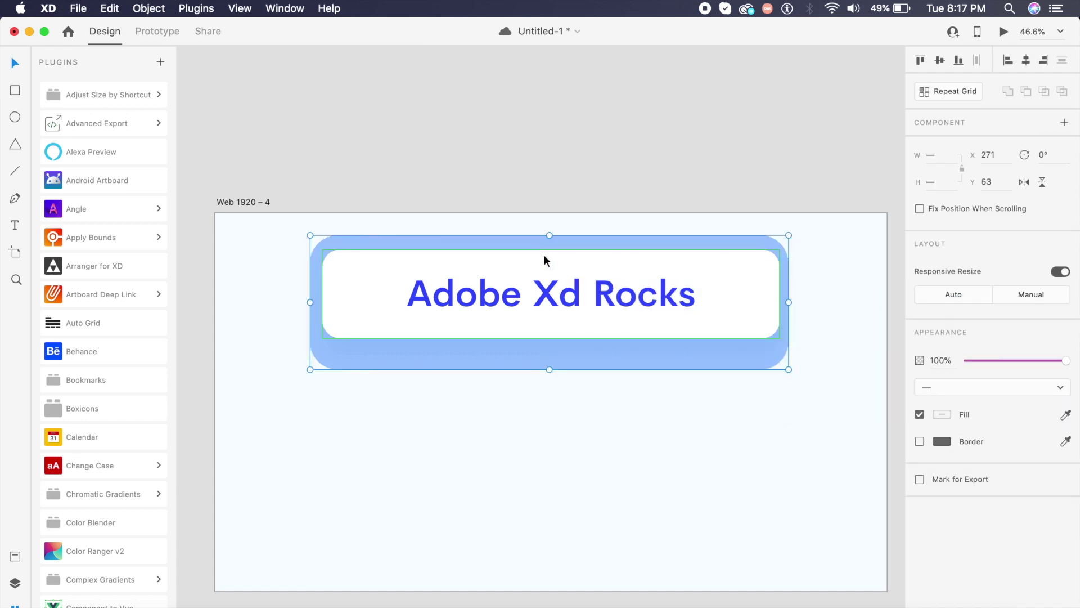
Combine backdrop and card into a padded component (41/25/90/36), undoing a trial move of the inner card
key("super+k")
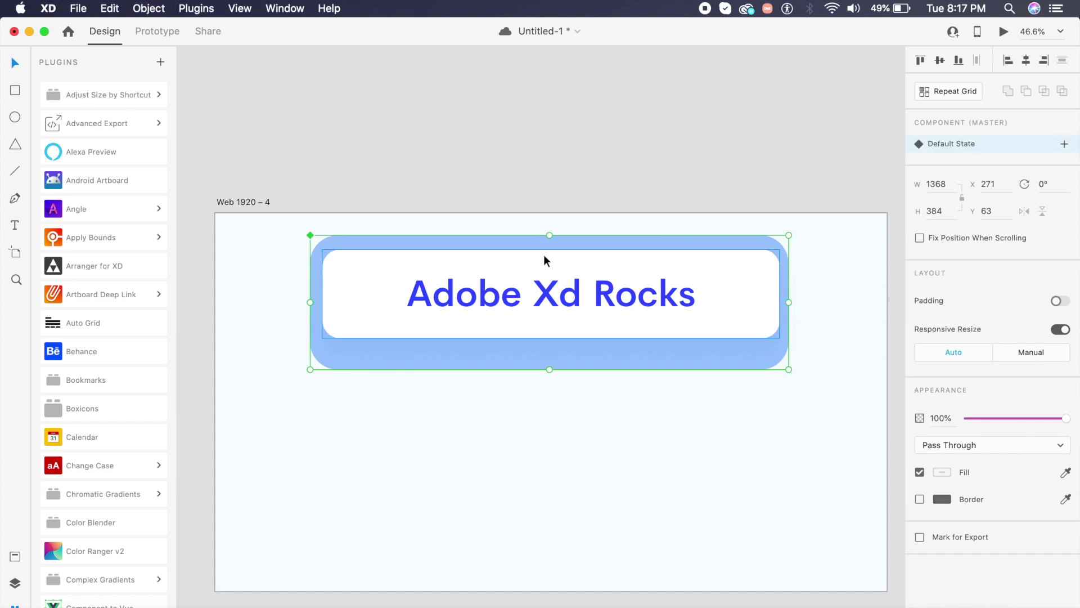
left_click(1059, 305)
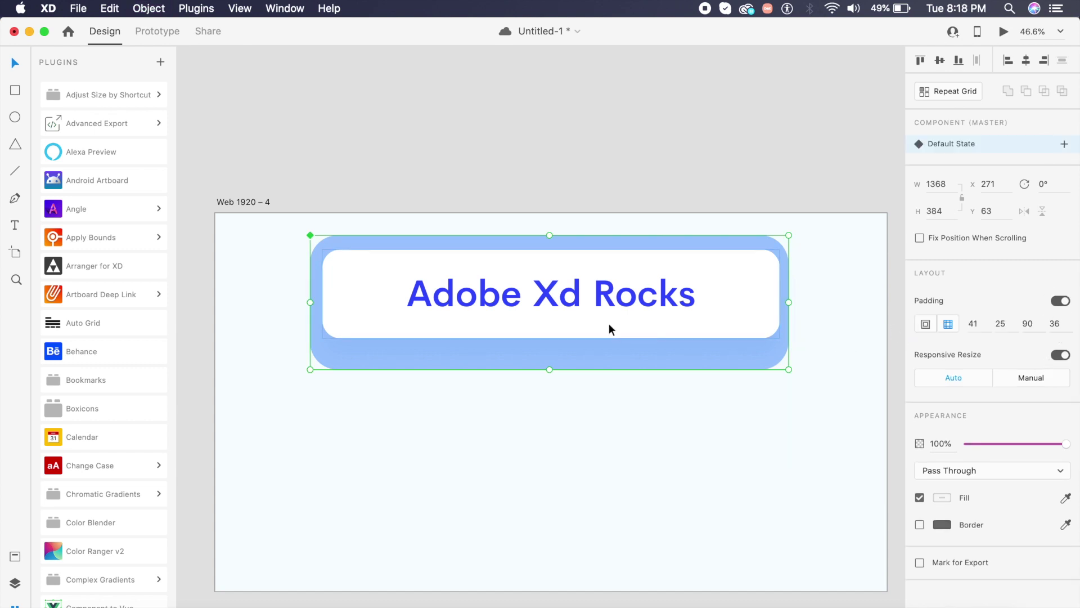
double_click(689, 315)
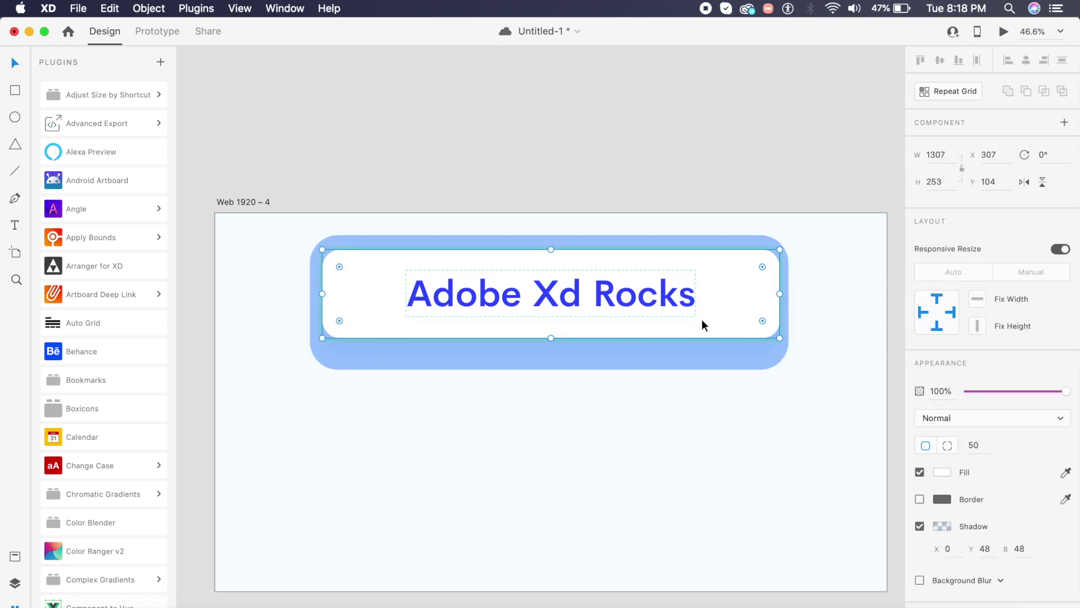
left_click_drag(701, 319, 694, 418)
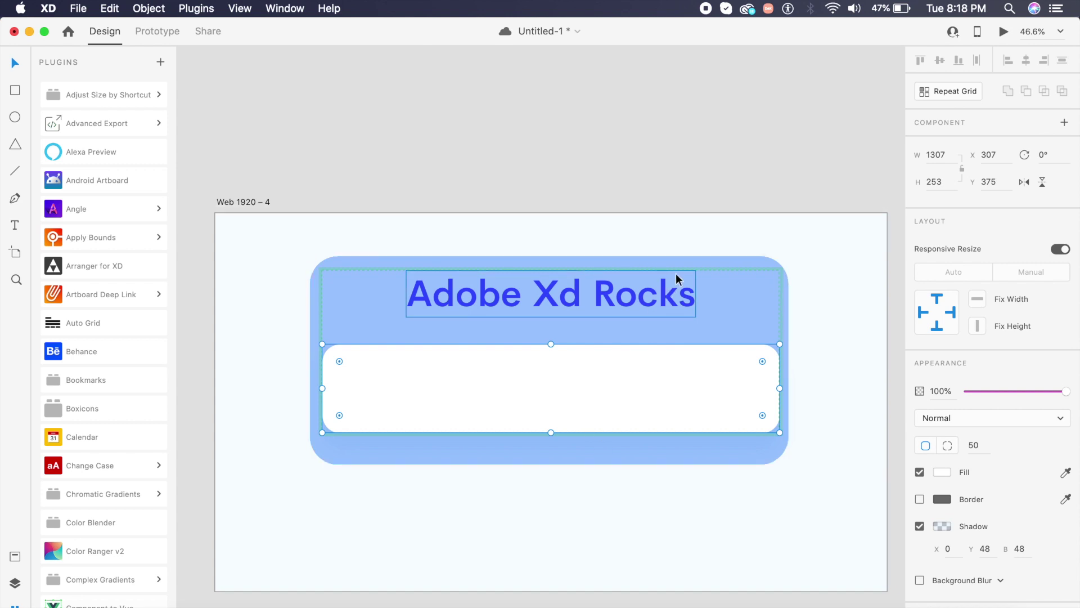
key("super+z")
Append 'Idododos' to the nested button's label
left_click(690, 304)
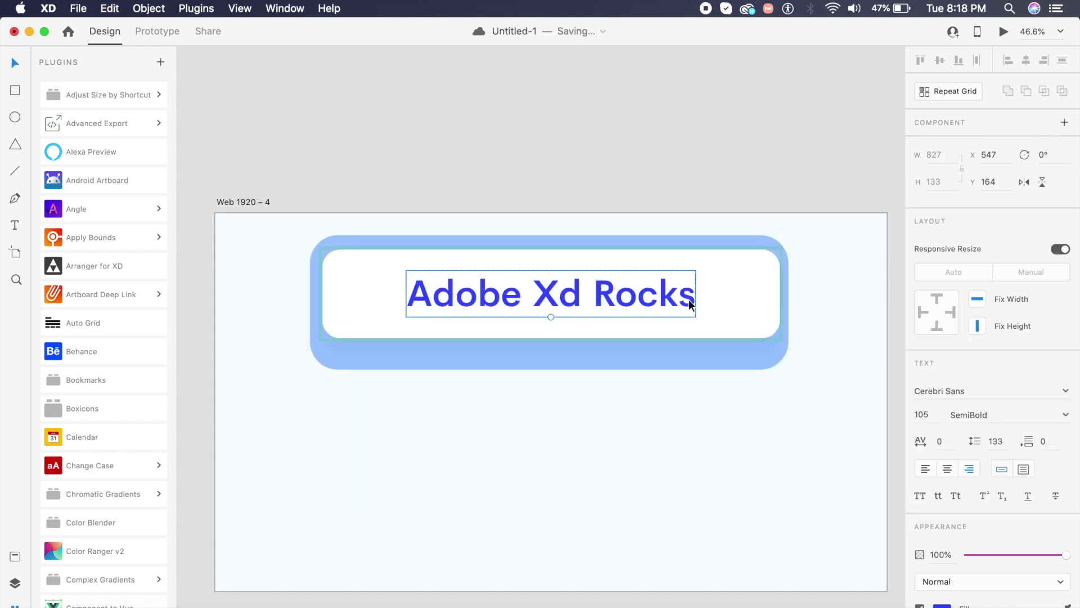
double_click(691, 304)
key("Right")
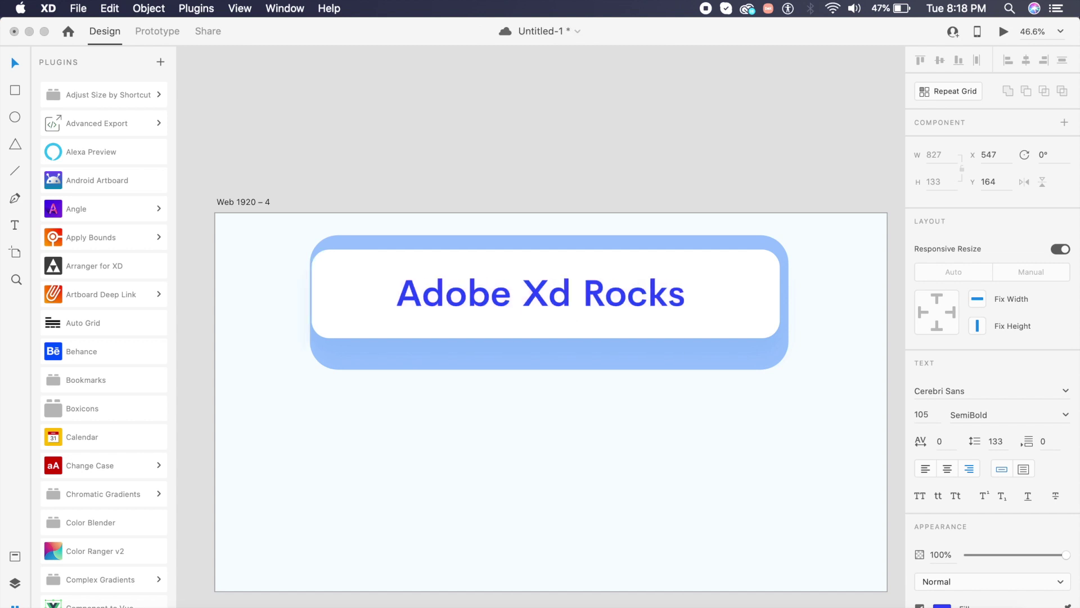
type("Idododos")
Shift the component left and add lines 'kdkdkdl', 'djfjfkdiekdiekdl' and 'dksksle' to the button label
left_click_drag(563, 368, 616, 379)
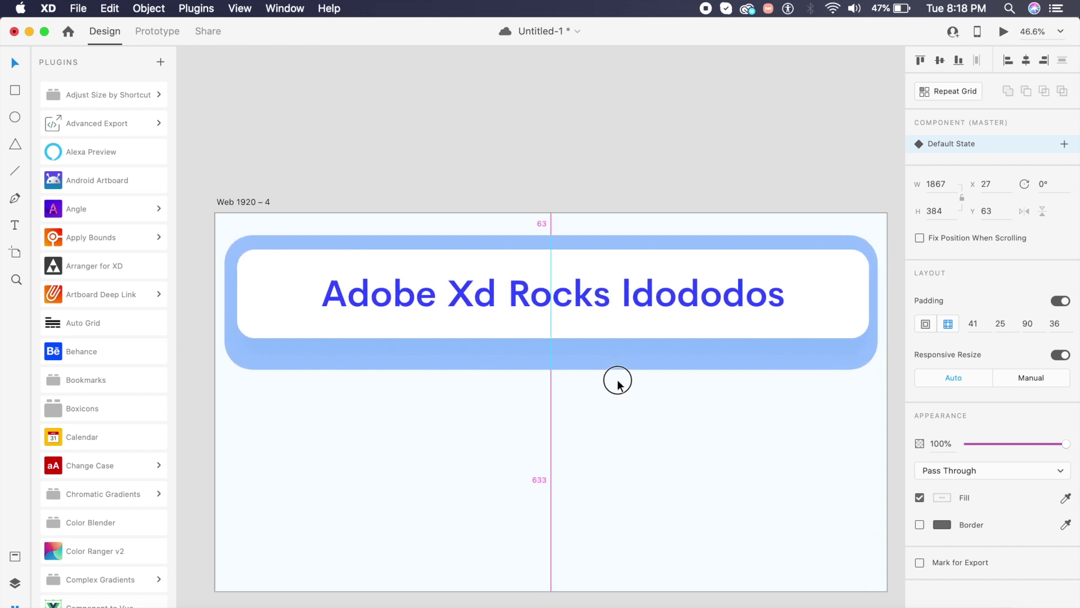
double_click(723, 305)
double_click(760, 298)
double_click(764, 297)
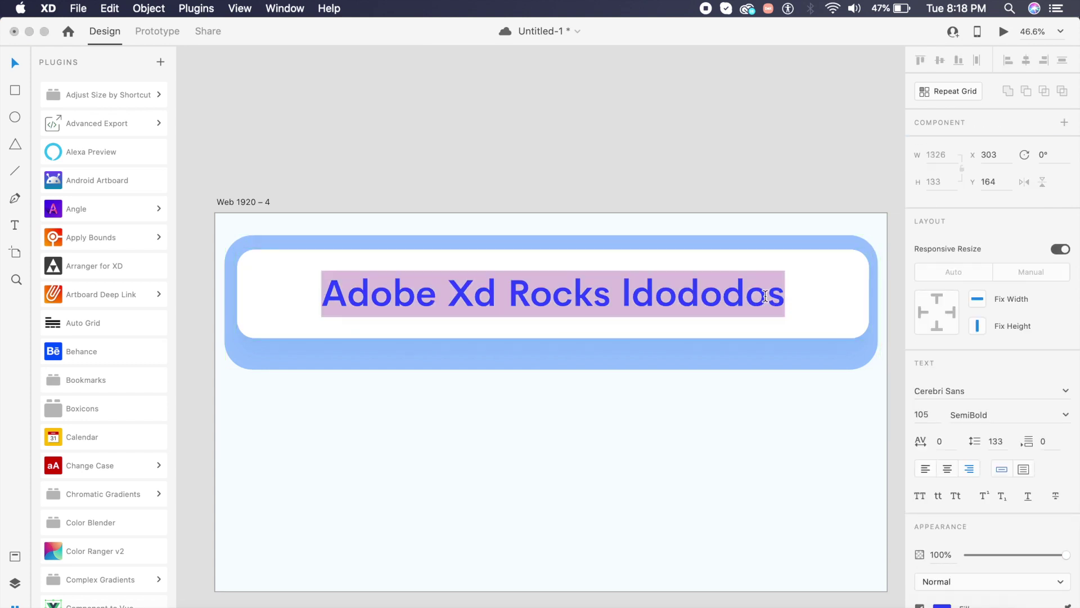
key("Right")
key("Return")
type("kd")
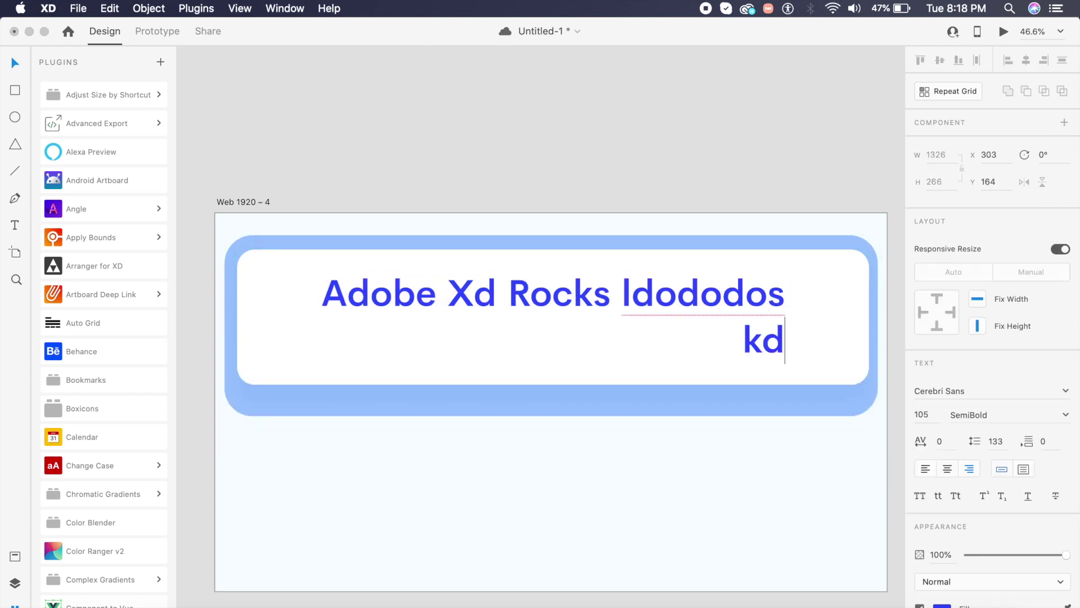
type("kdkdl")
key("Return")
type("d")
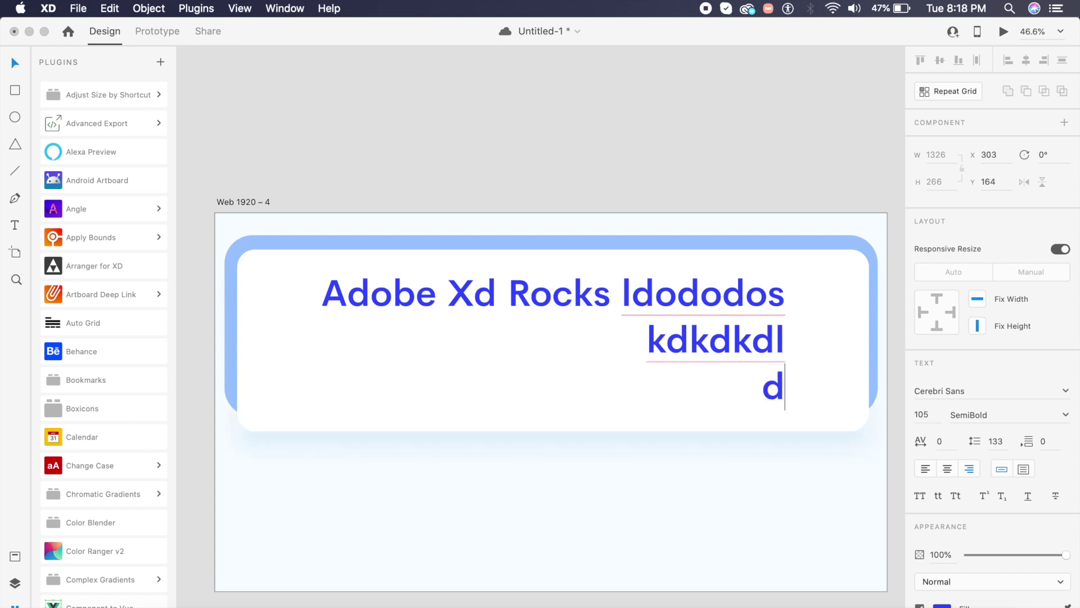
type("jfjfkdiekdiekd")
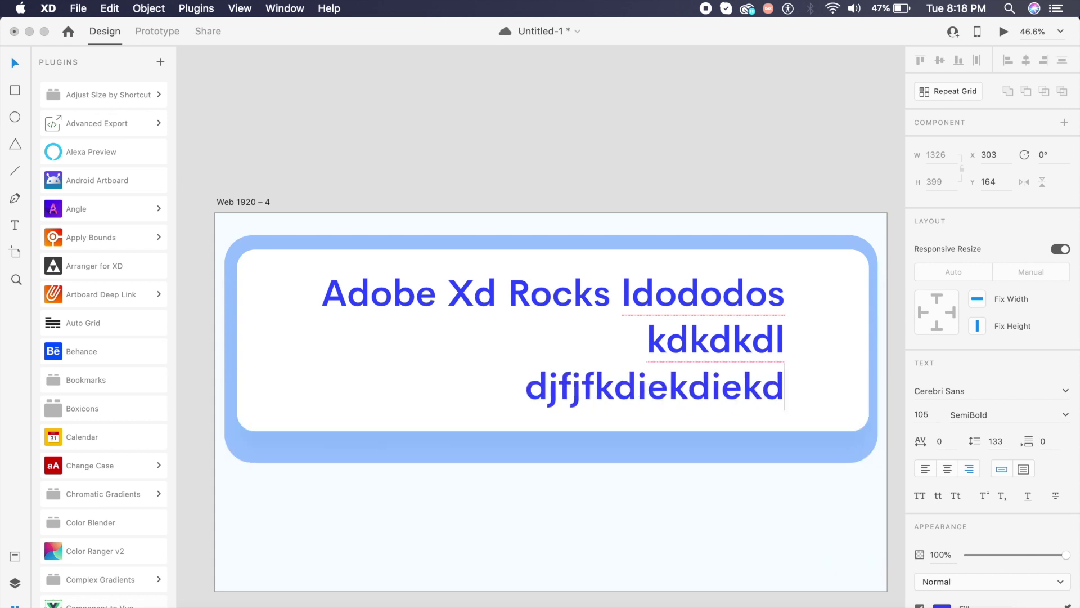
type("l")
key("Return")
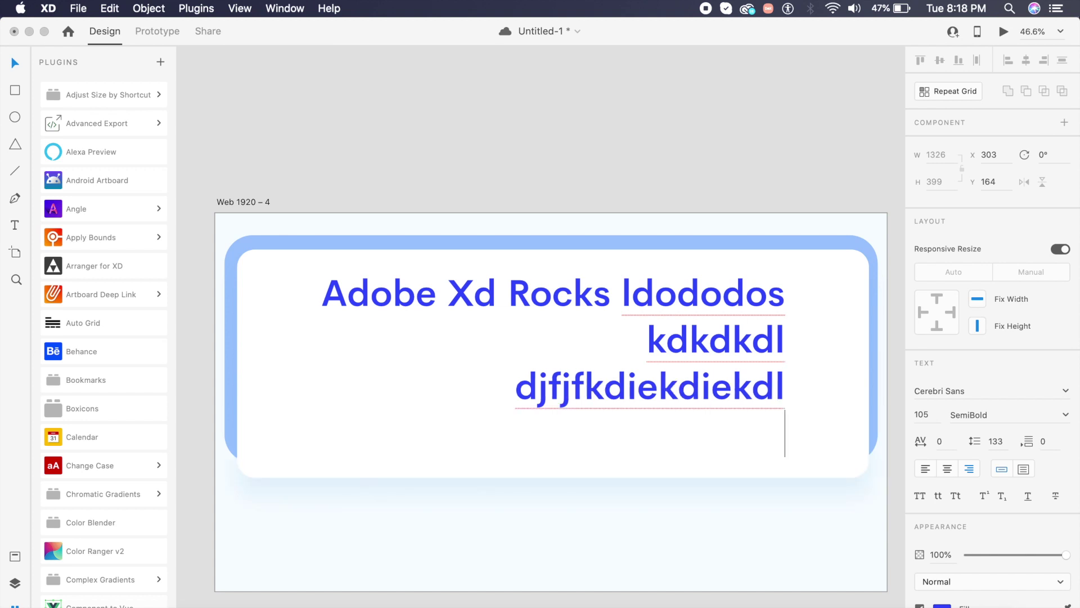
type("dksksle")
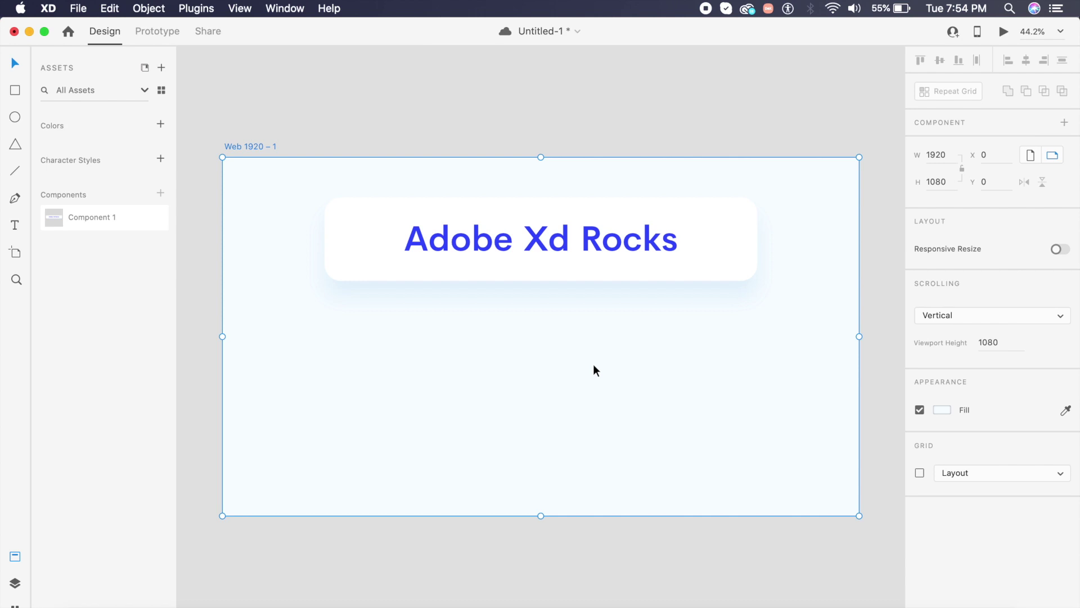
Draw a triangle with the Polygon tool below the button
left_click(16, 147)
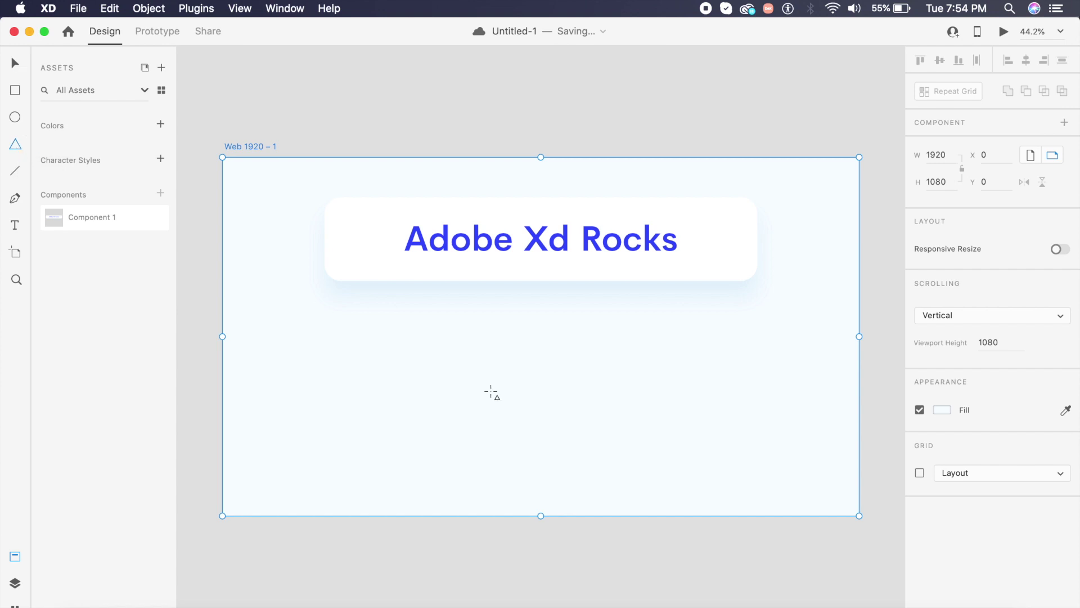
left_click_drag(471, 379, 694, 526)
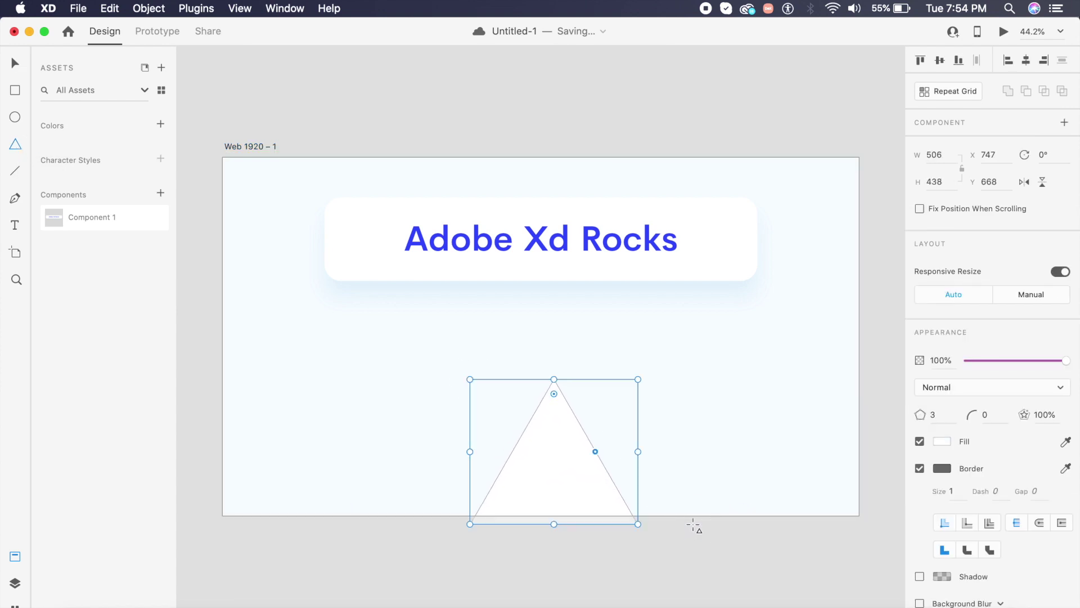
key("Escape")
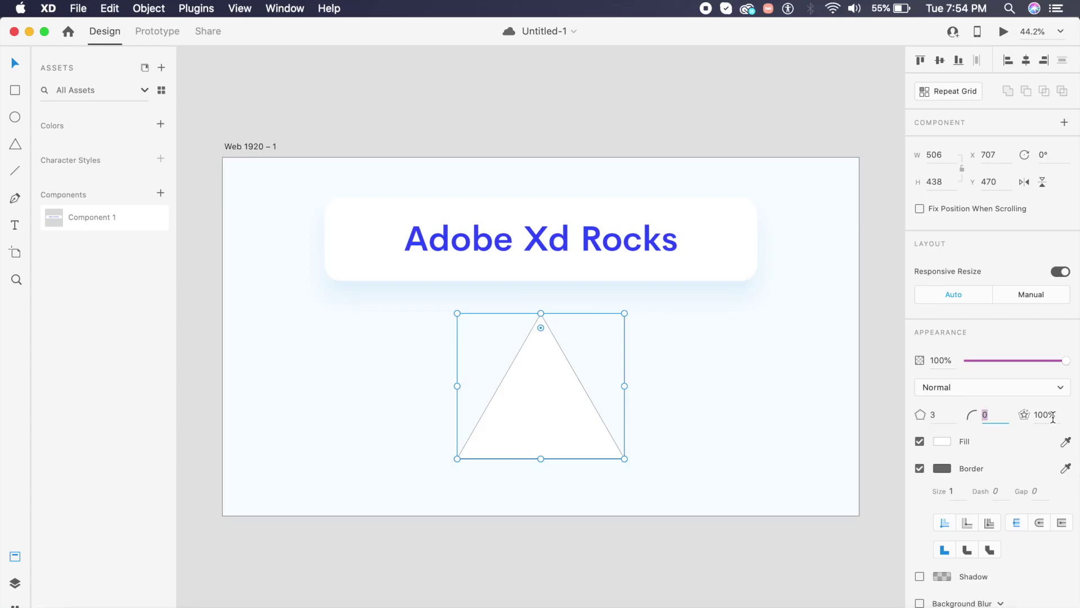
Set the triangle's star ratio to 50%, then to 80%
left_click(963, 217)
type("50")
key("Return")
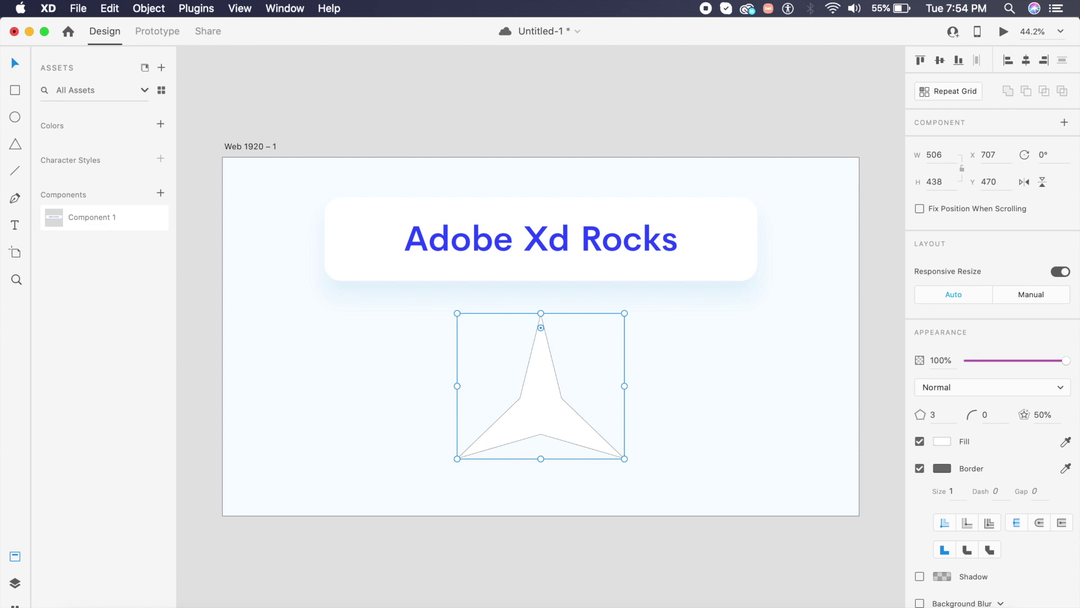
left_click(1053, 417)
type("80")
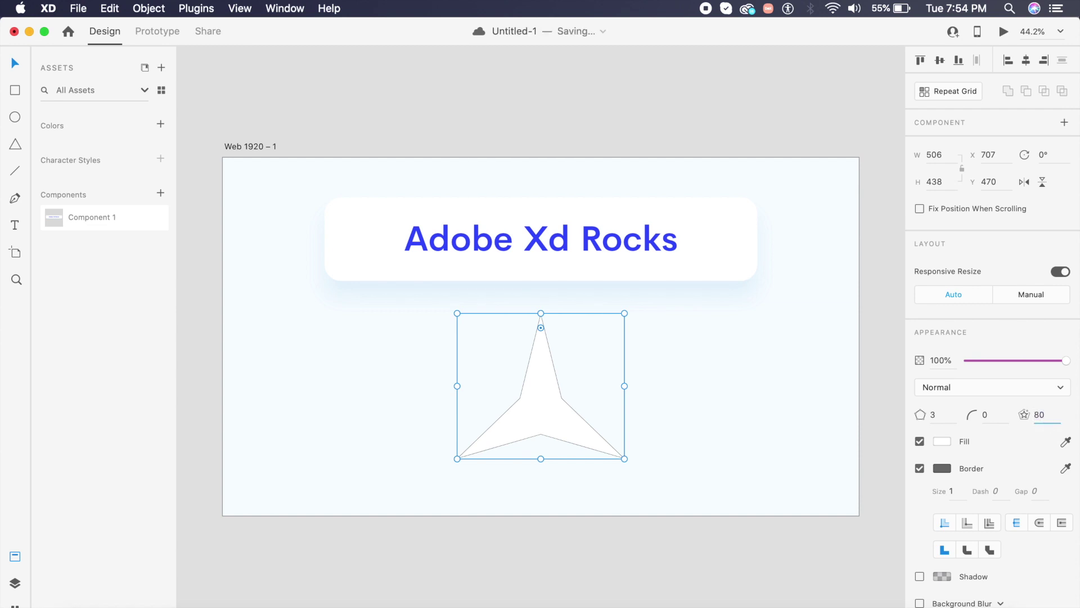
key("Return")
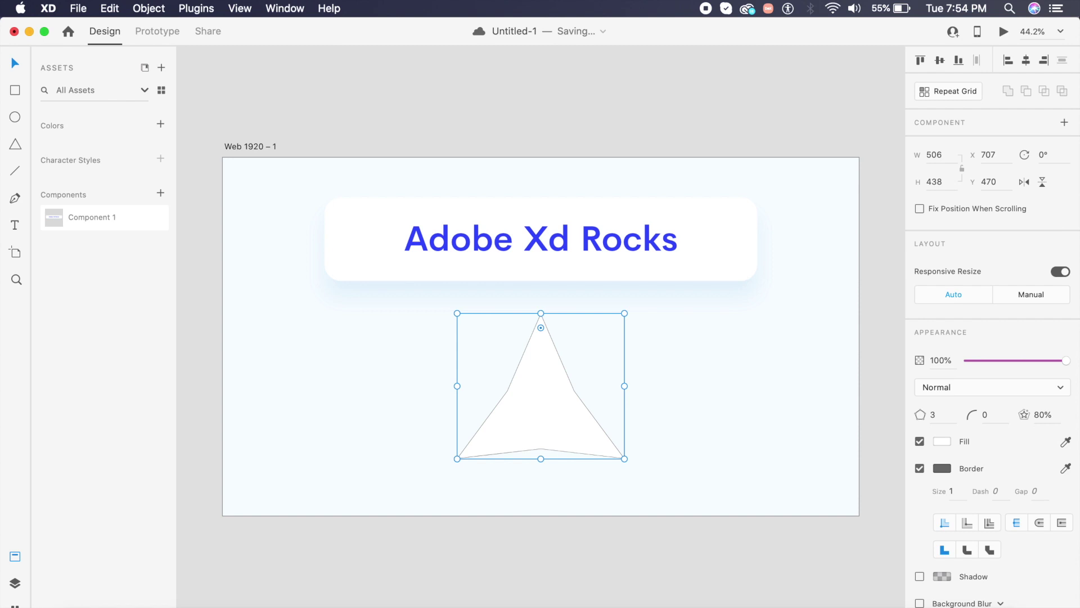
Make the polygon a five-point star with a 60% star ratio, after trying 10%
left_click(1053, 418)
type("10")
key("Return")
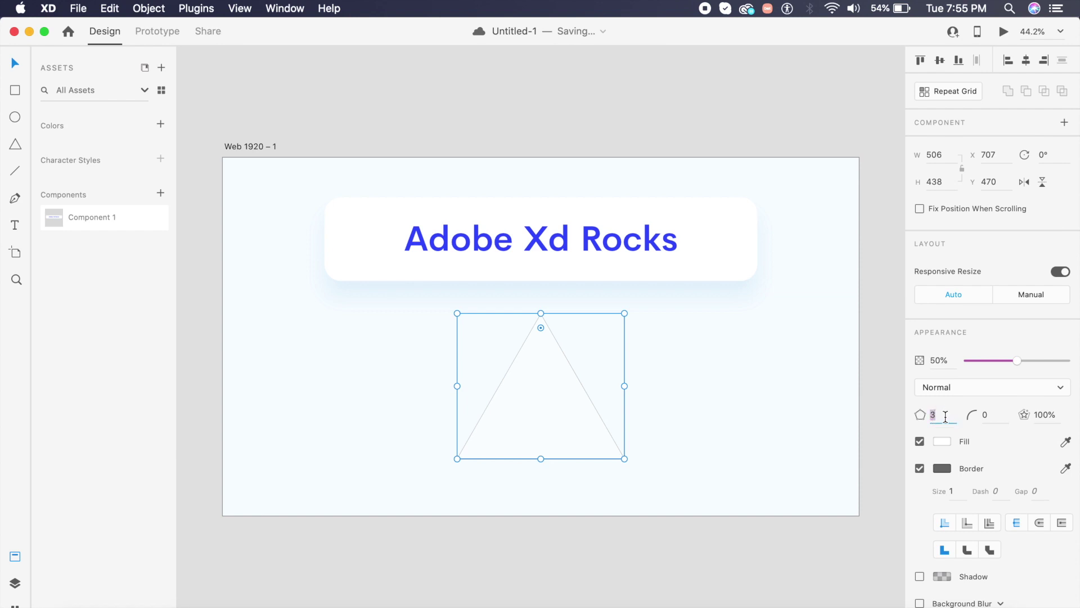
type("5")
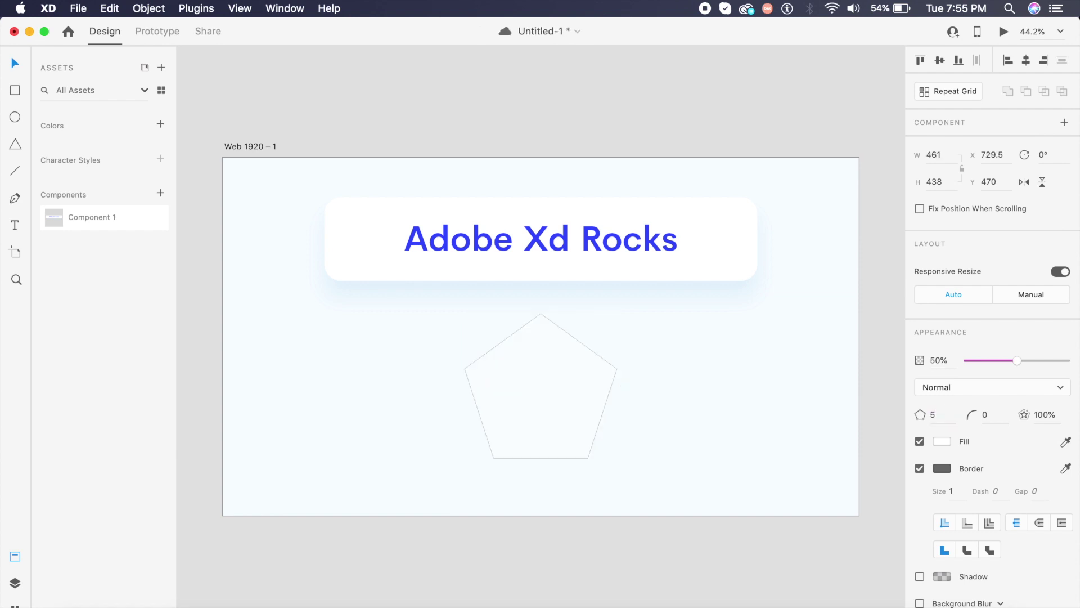
left_click(1047, 414)
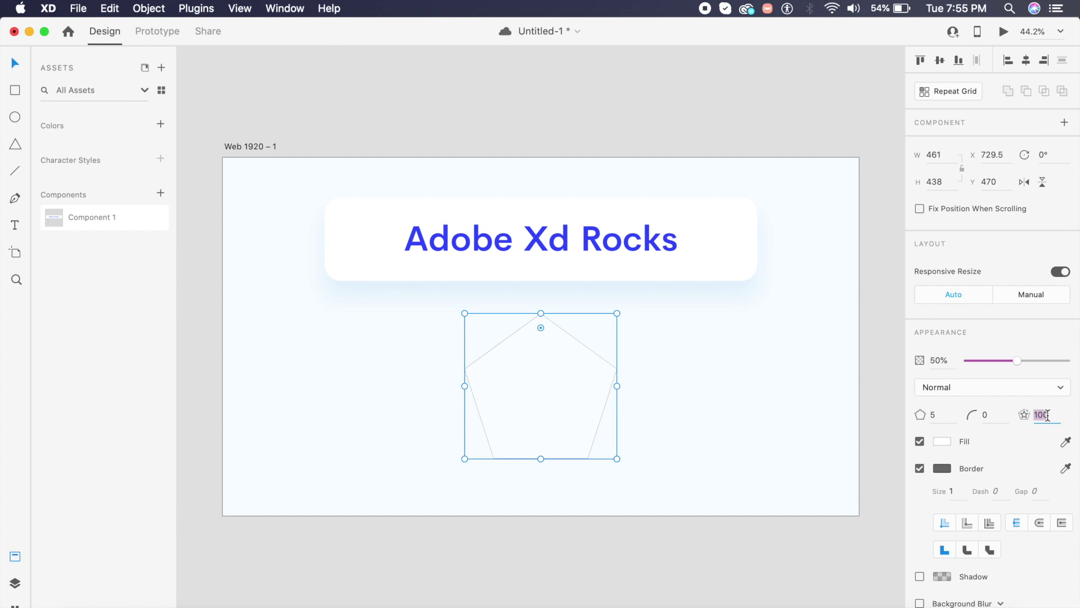
type("60")
key("Return")
Reselect the star and remove its border
left_click(765, 426)
left_click(572, 398)
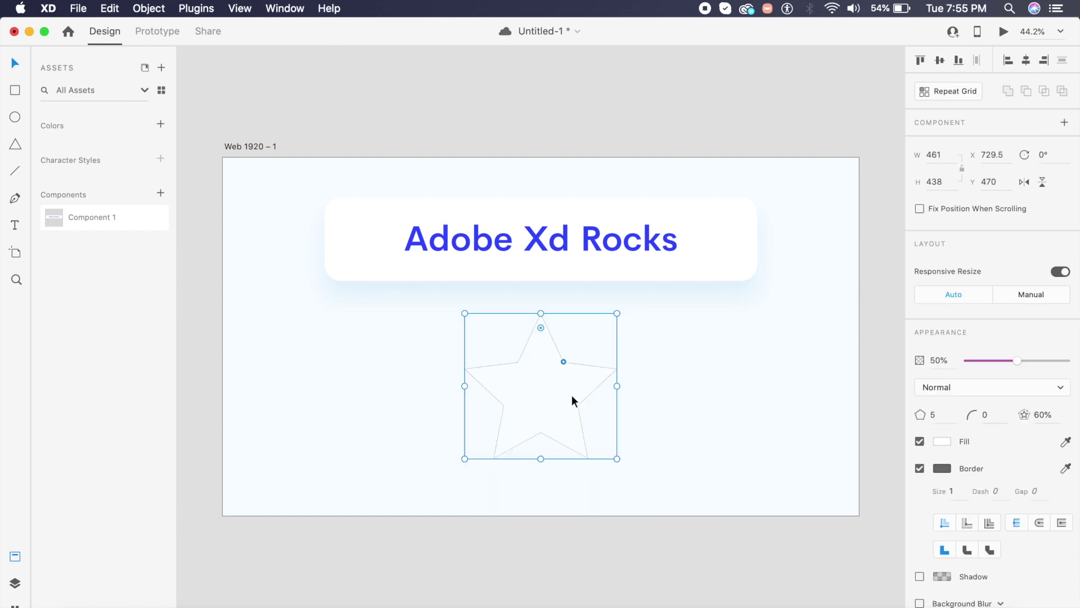
left_click(919, 468)
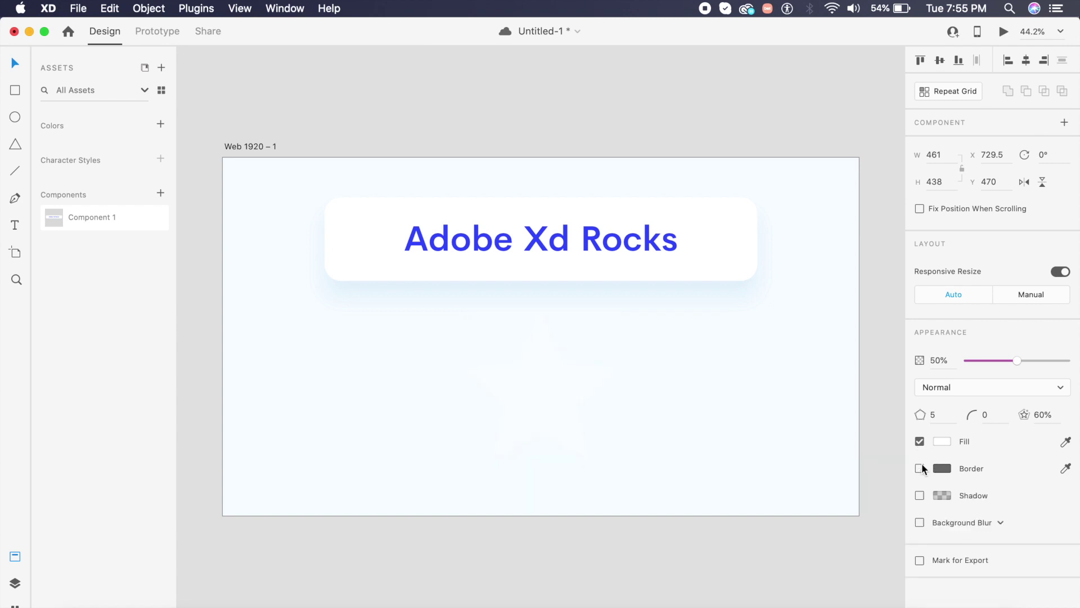
left_click(1064, 441)
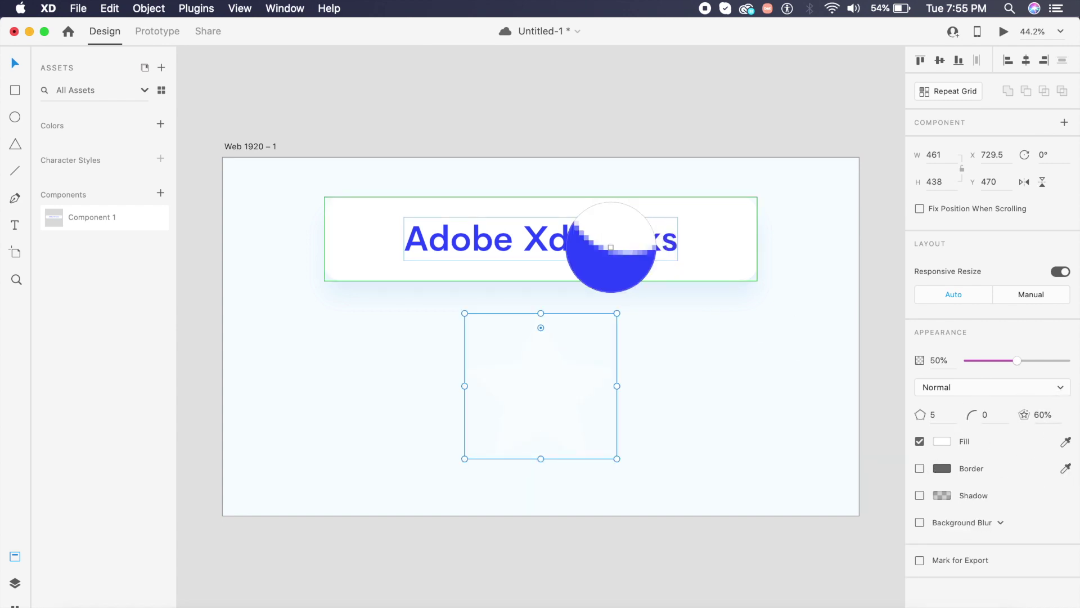
Fill the star with the heading's blue sampled by eyedropper, at 100% opacity
left_click(613, 251)
left_click(514, 394)
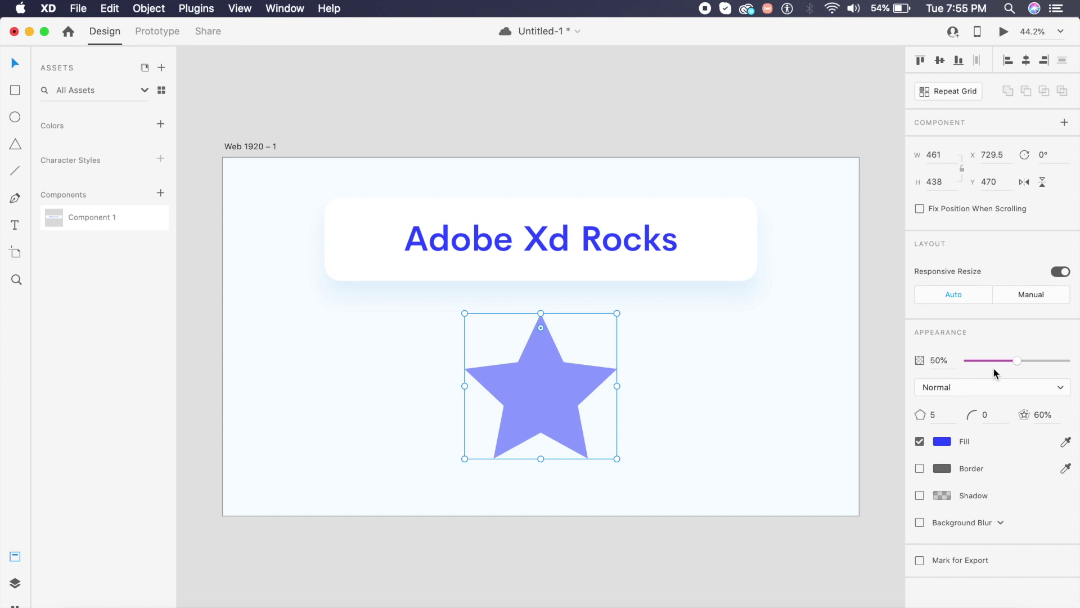
left_click_drag(1017, 360, 1068, 360)
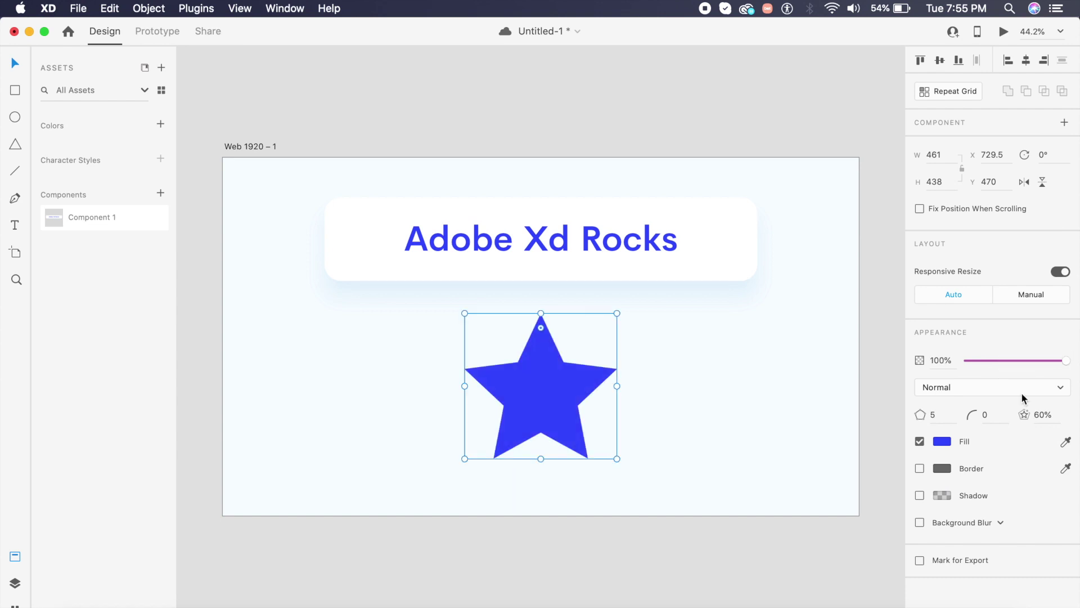
Give the star 12 points and a 50% star ratio
left_click(935, 414)
type("12")
key("Return")
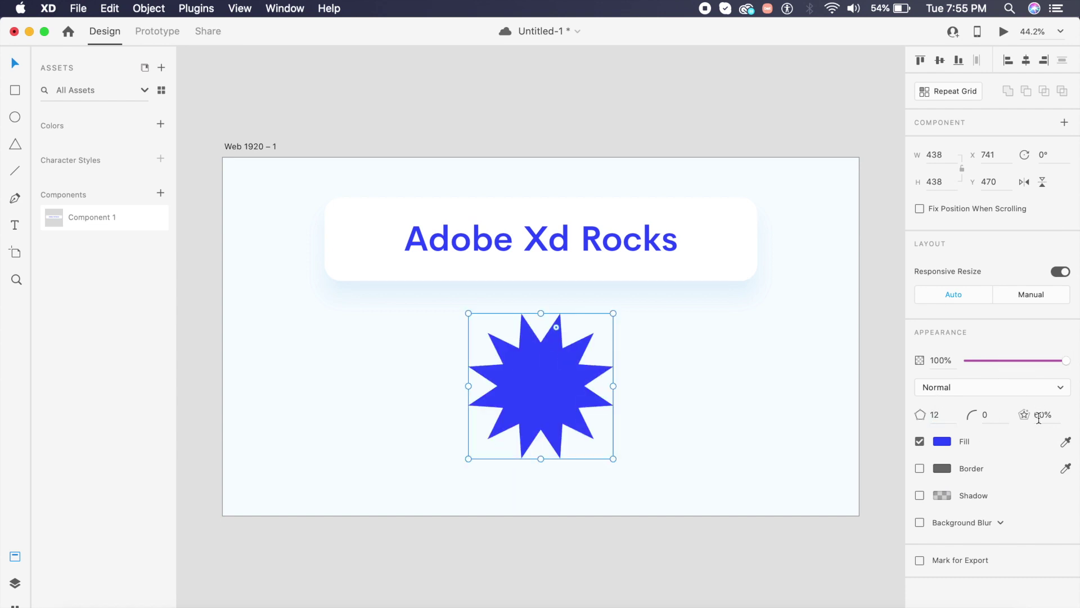
left_click(944, 414)
left_click(1038, 414)
type("50")
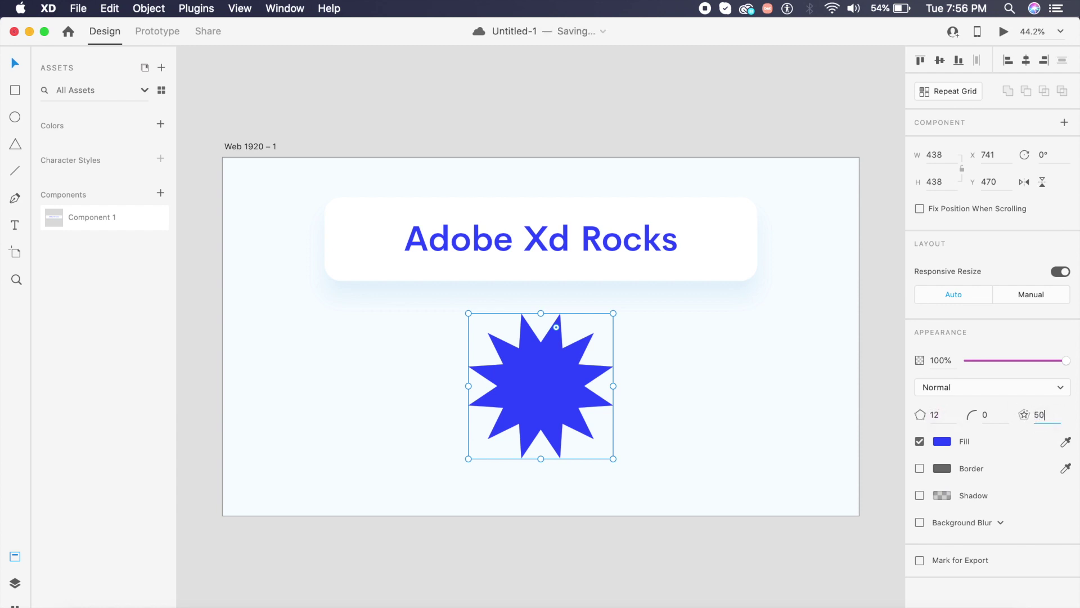
key("Return")
Change the star's point count to 24 and select the finished star
left_click(941, 414)
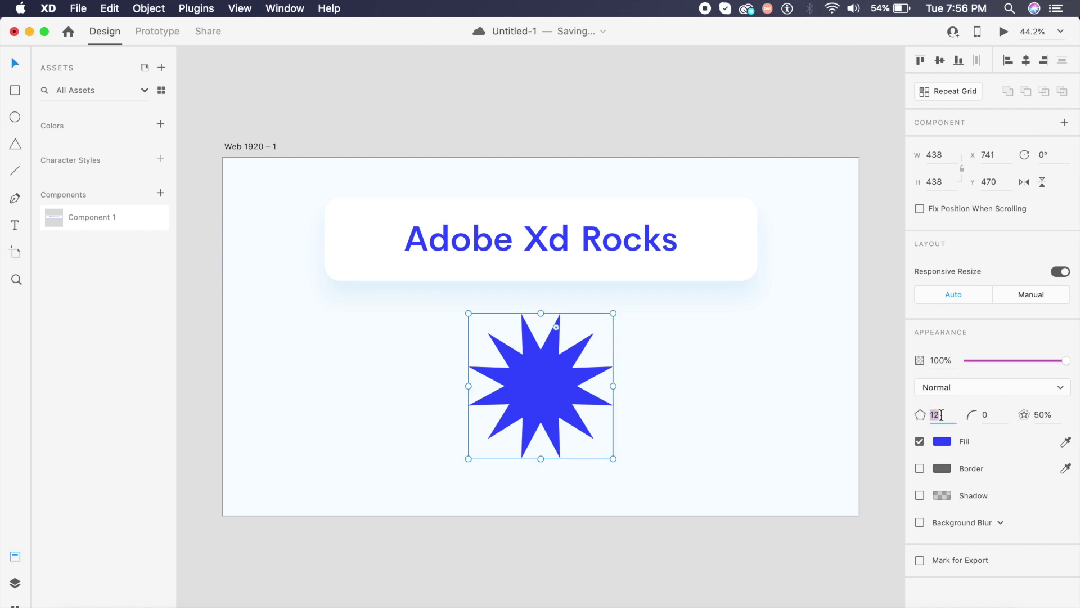
type("5")
double_click(941, 414)
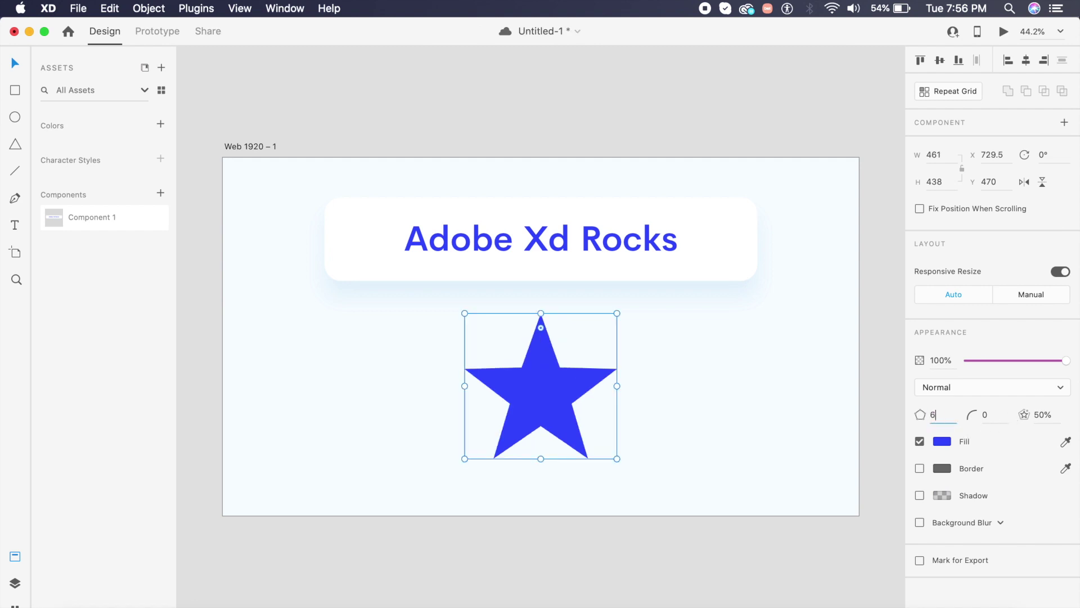
type("6")
key("BackSpace")
type("24")
key("Return")
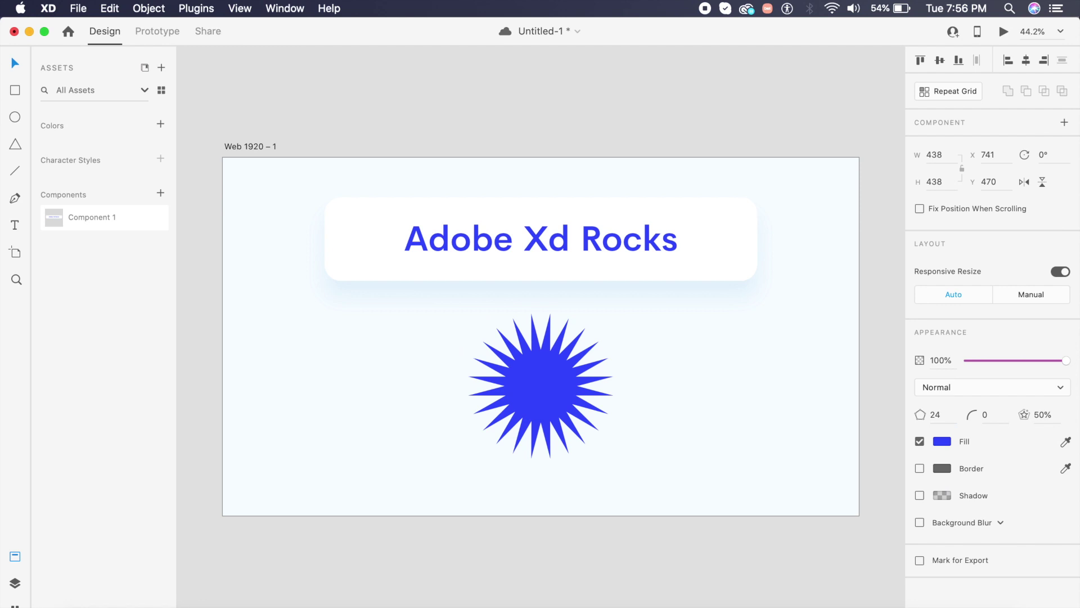
left_click(559, 419)
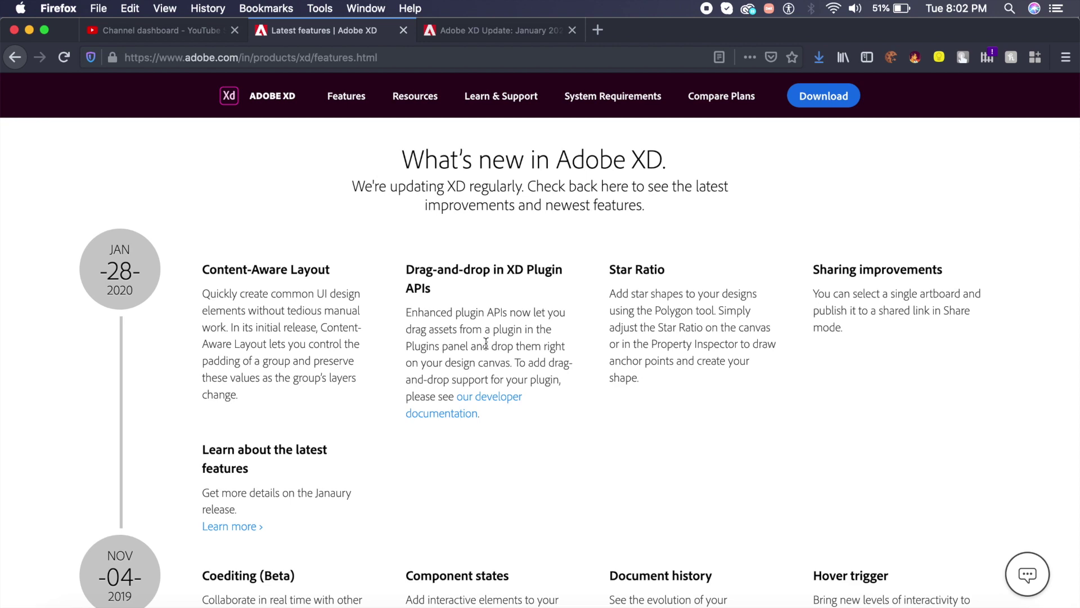
Switch to the Adobe XD January 2020 release blog post
key("ctrl+Tab")
Scroll the January 2020 XD release article to the Drag-and-drop XD Plugin APIs section
scroll(353, 220, "up", 10)
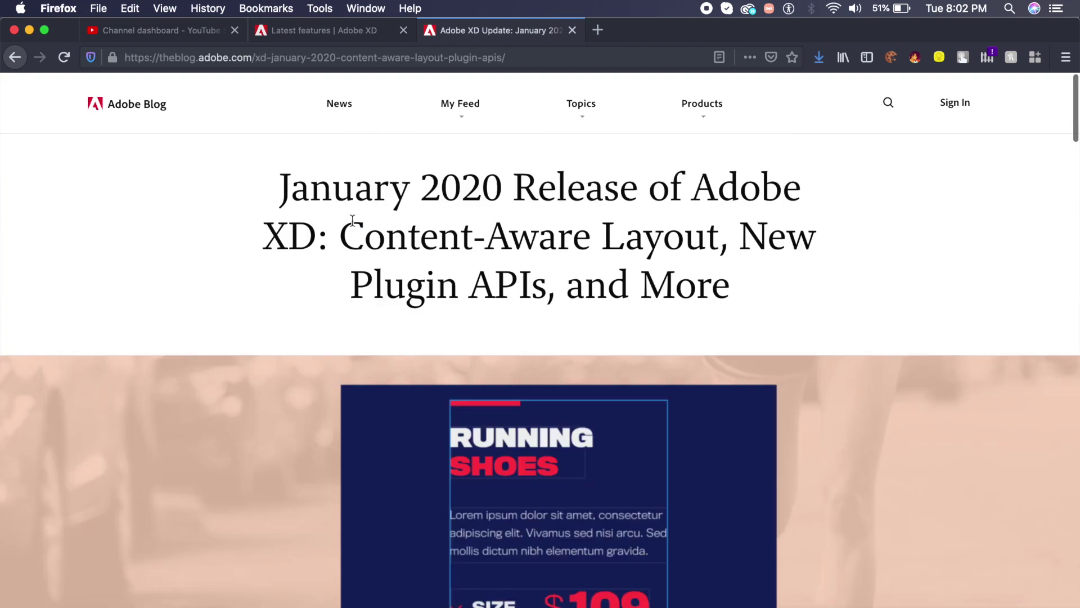
scroll(352, 220, "down", 2)
scroll(352, 216, "up", 2)
scroll(352, 215, "down", 15)
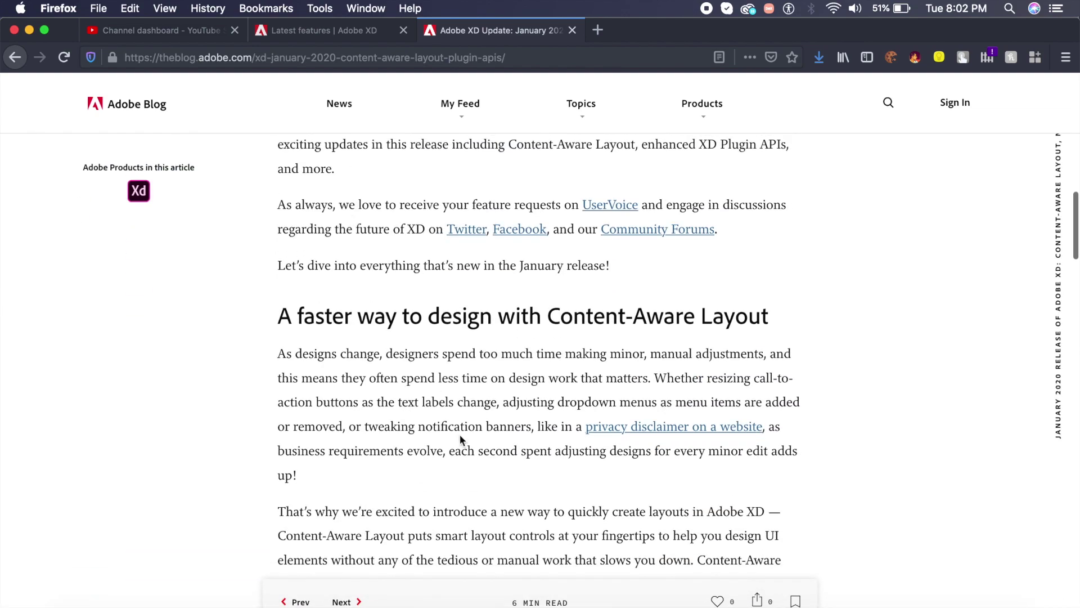
scroll(460, 435, "down", 12)
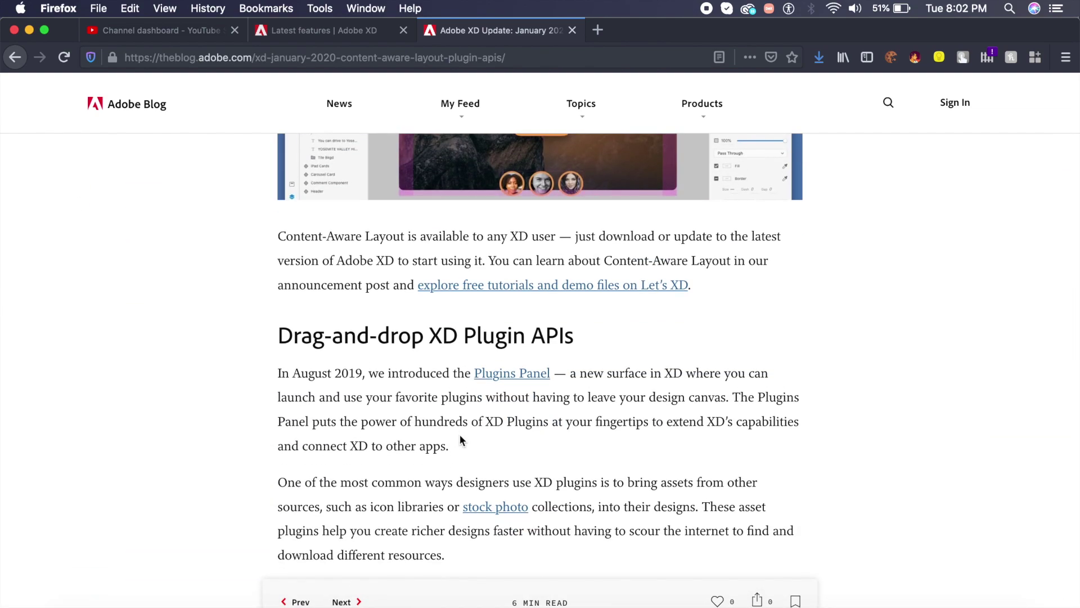